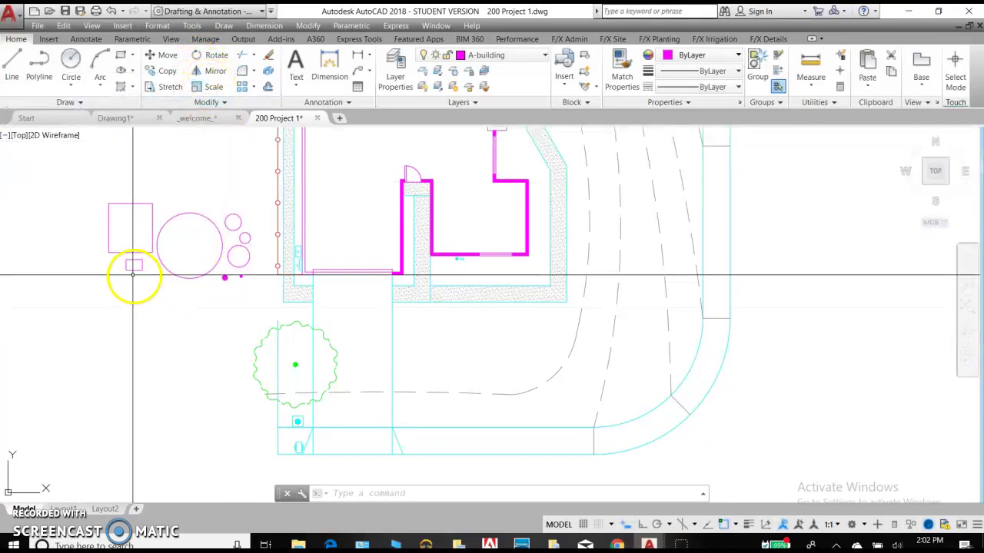
Step: Pan and zoom in until the pink rectangles and circles beside the building fill the view
{"action": "middle_click_drag", "start_coordinate": [125, 222], "coordinate": [212, 250]}
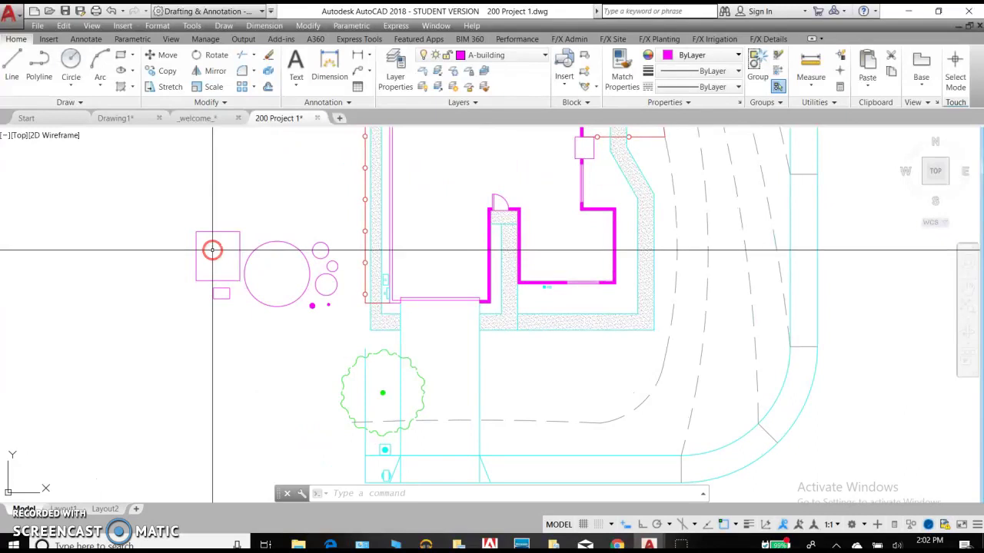
{"action": "scroll", "coordinate": [251, 279], "scroll_direction": "up", "scroll_amount": 2}
{"action": "mouse_move", "coordinate": [250, 280]}
{"action": "middle_mouse_down"}
{"action": "mouse_move", "coordinate": [268, 235]}
{"action": "mouse_move", "coordinate": [327, 275]}
{"action": "middle_mouse_up"}
{"action": "scroll", "coordinate": [268, 235], "scroll_direction": "up", "scroll_amount": 2}
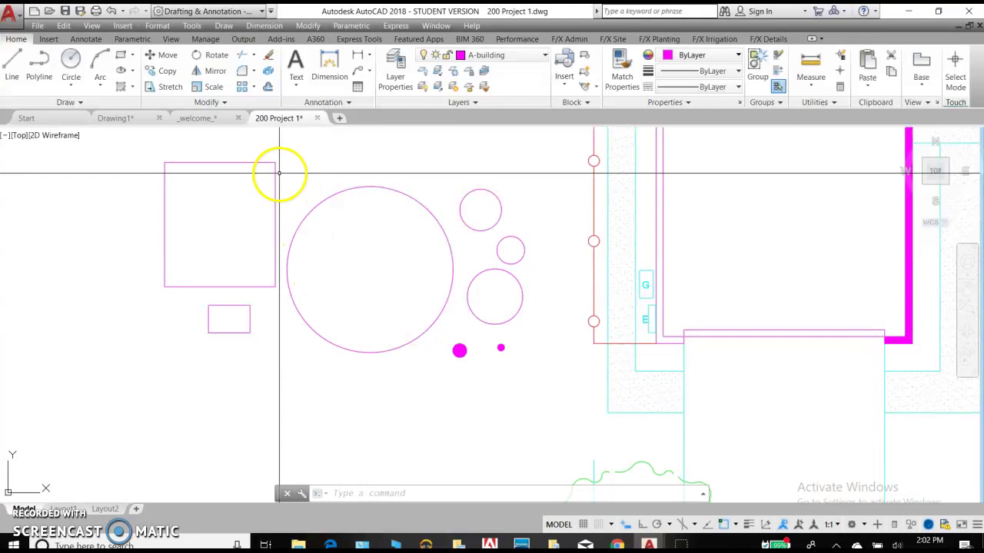
Step: Move the large pink square from its centre further to the left
{"action": "left_click", "coordinate": [169, 60]}
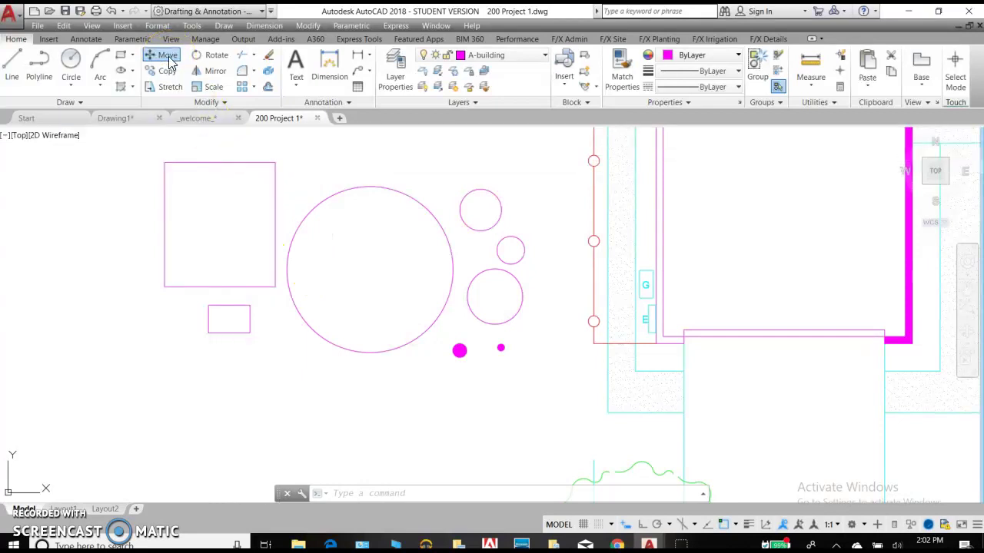
{"action": "left_click", "coordinate": [241, 163]}
{"action": "key", "text": "Return"}
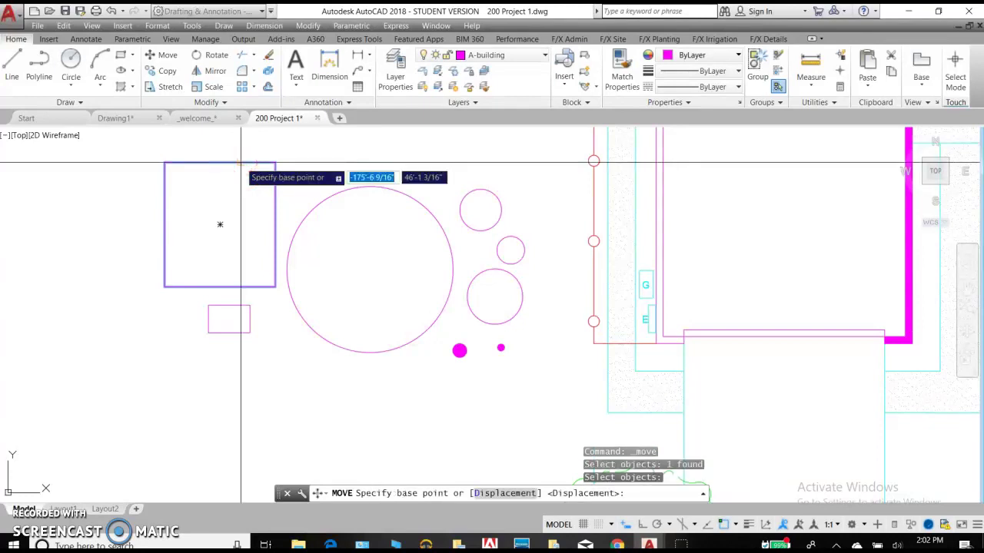
{"action": "left_click", "coordinate": [220, 222]}
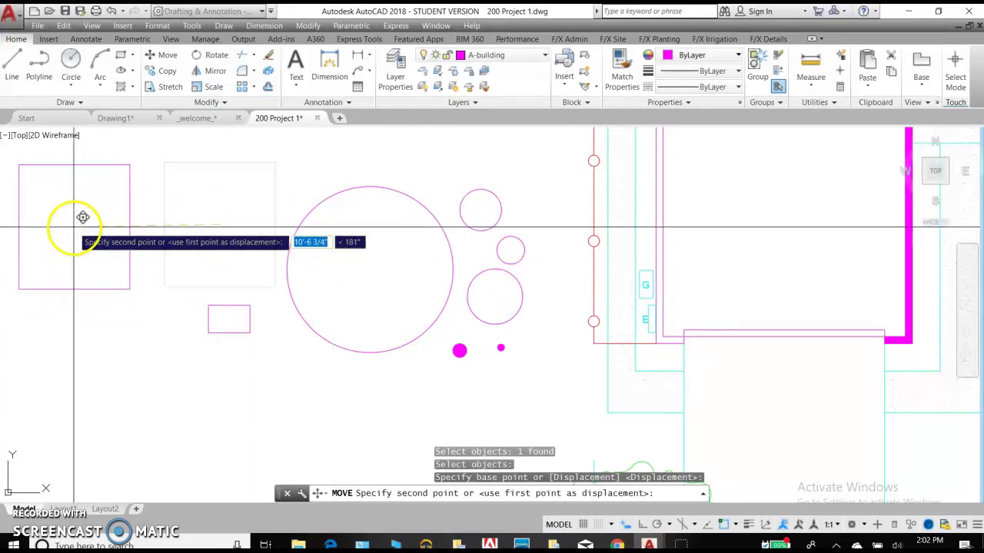
{"action": "left_click", "coordinate": [74, 228]}
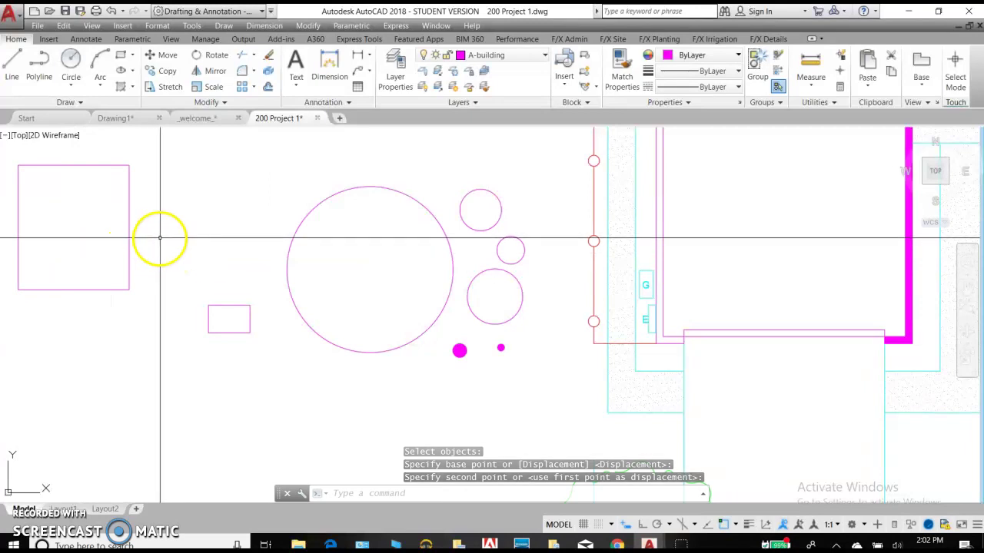
Step: Move the small pink rectangle up beside the square's top-right corner
{"action": "left_click", "coordinate": [165, 58]}
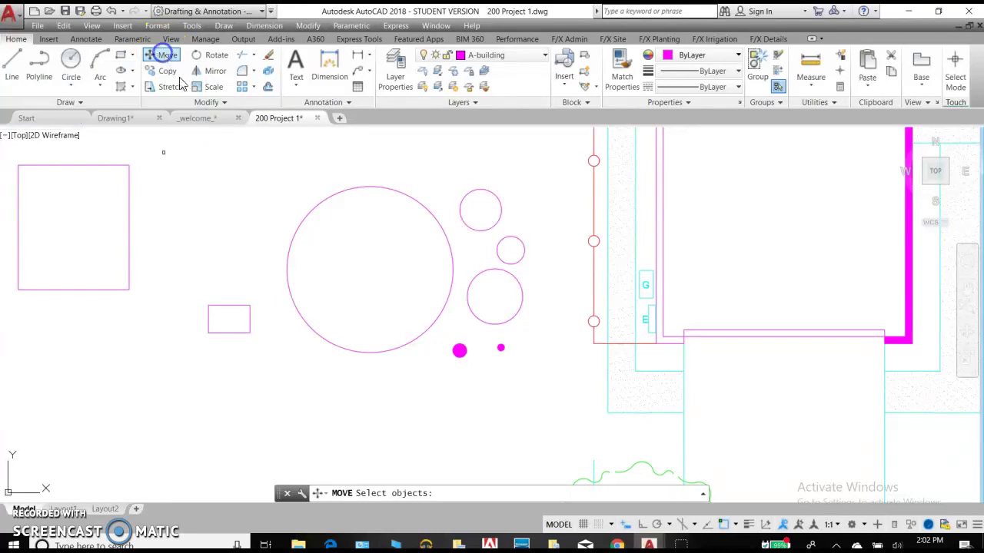
{"action": "left_click", "coordinate": [236, 306]}
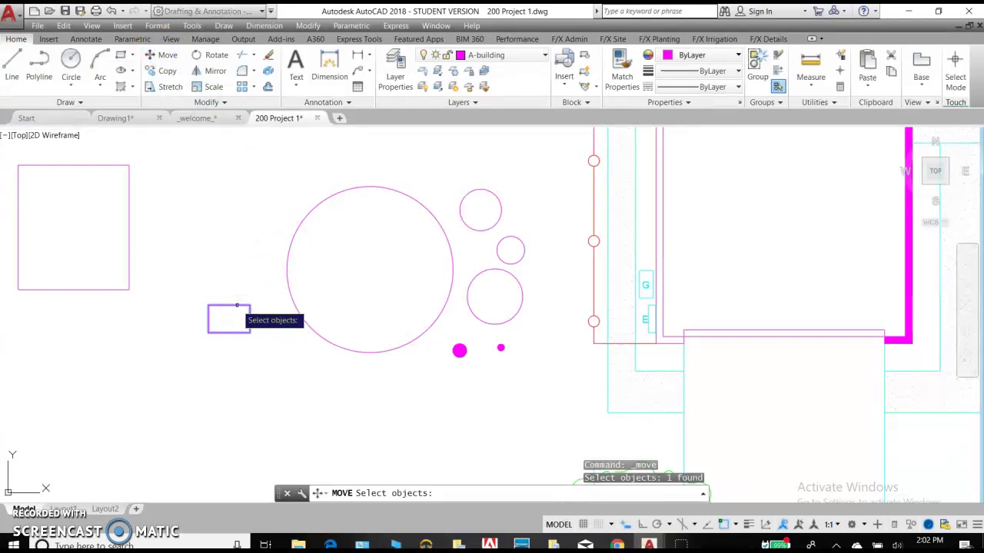
{"action": "right_click", "coordinate": [236, 306]}
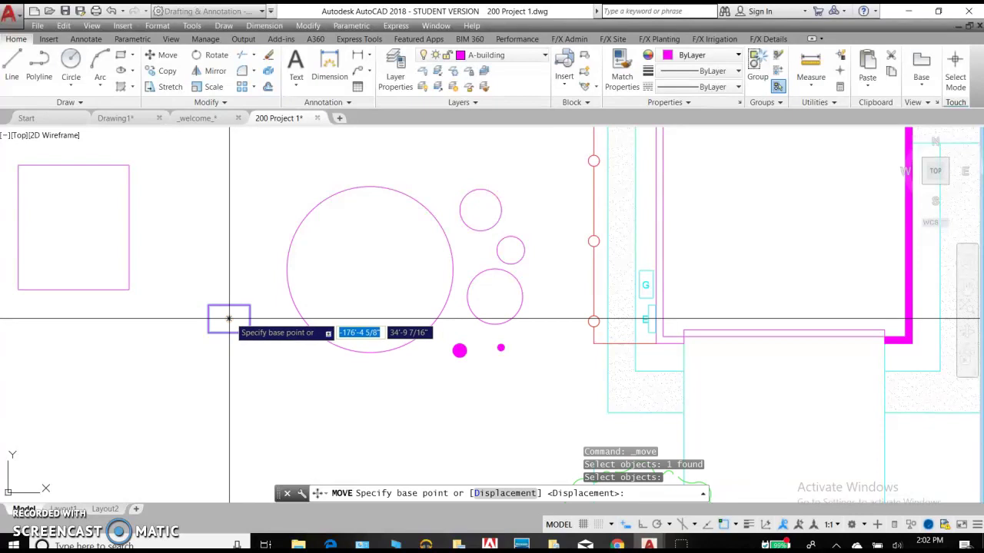
{"action": "left_click", "coordinate": [228, 319]}
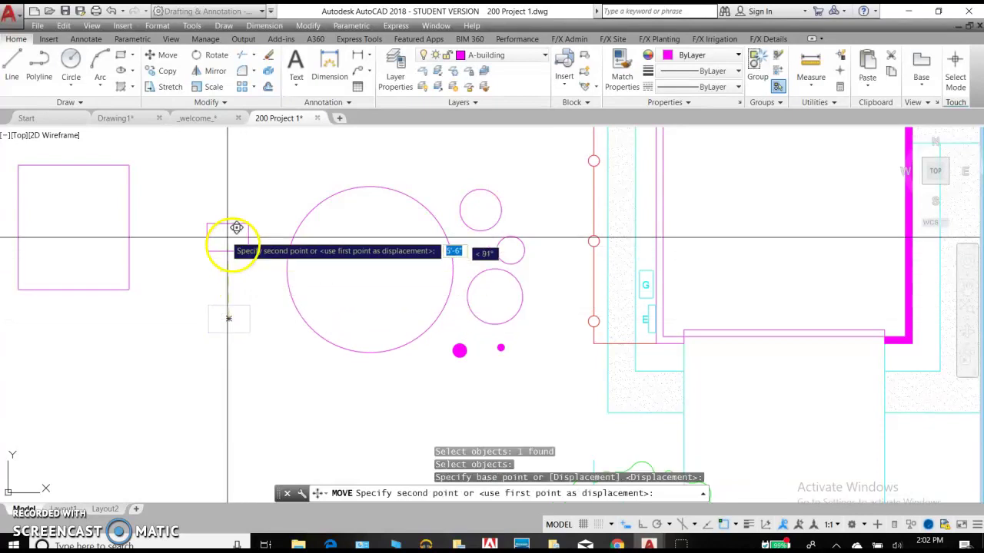
{"action": "left_click", "coordinate": [167, 182]}
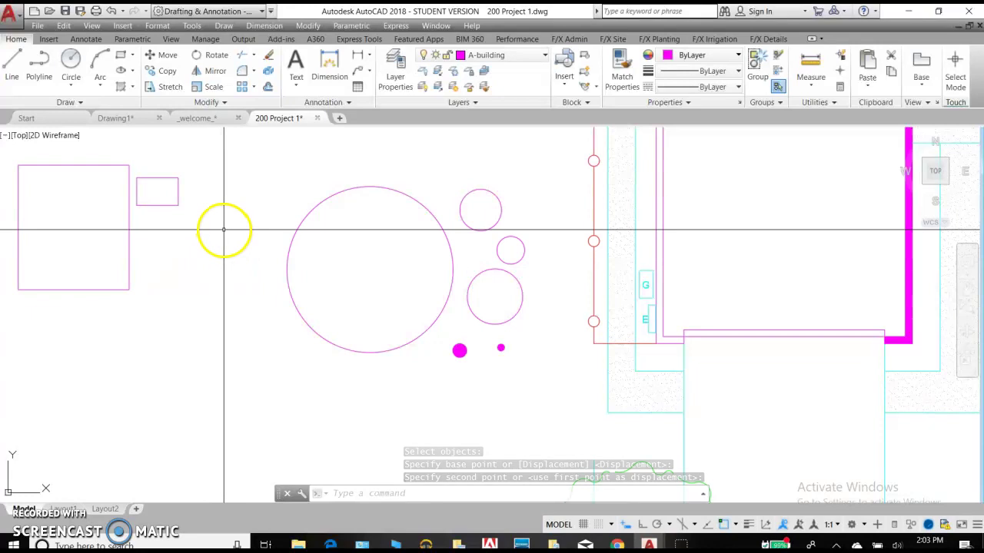
{"action": "middle_click_drag", "start_coordinate": [223, 232], "coordinate": [284, 231]}
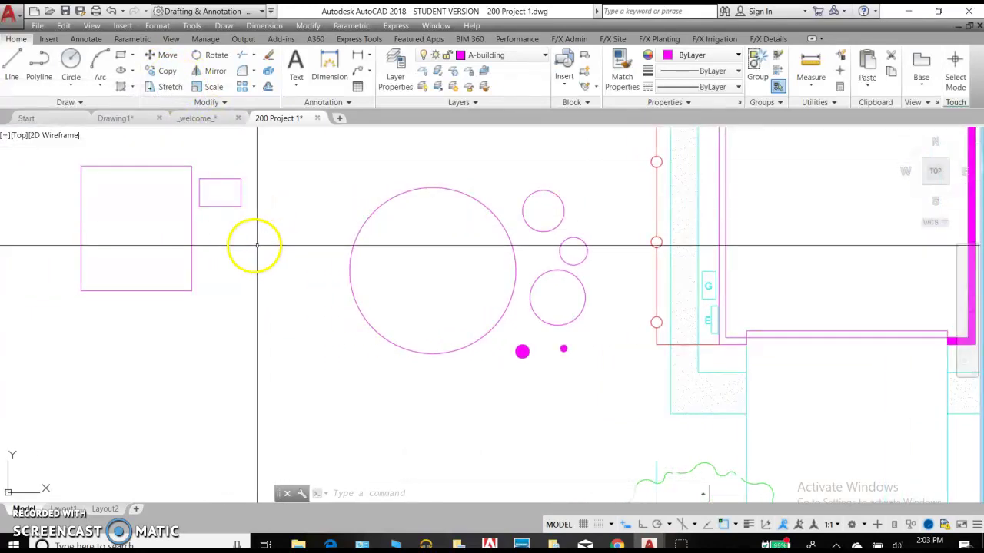
{"action": "left_click", "coordinate": [735, 525]}
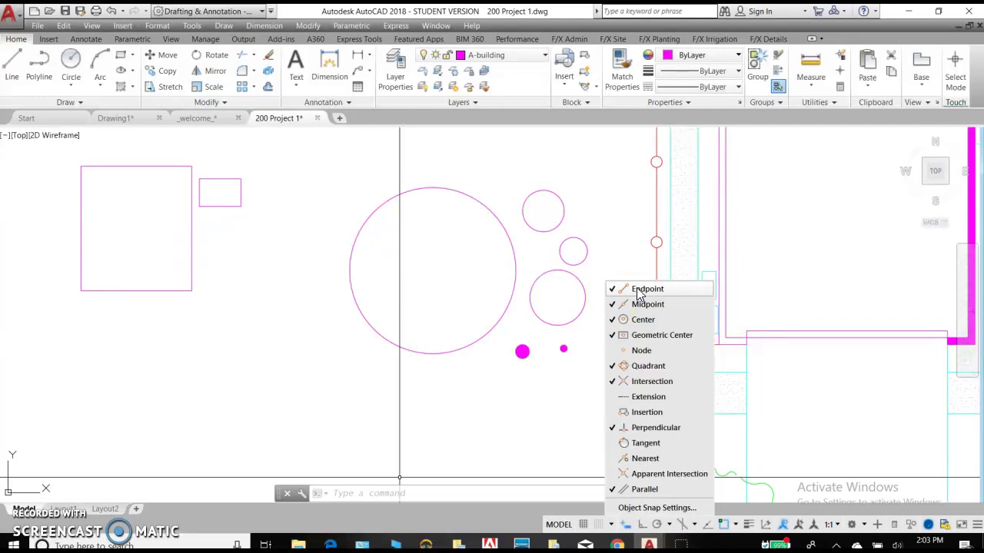
{"action": "left_click", "coordinate": [687, 289]}
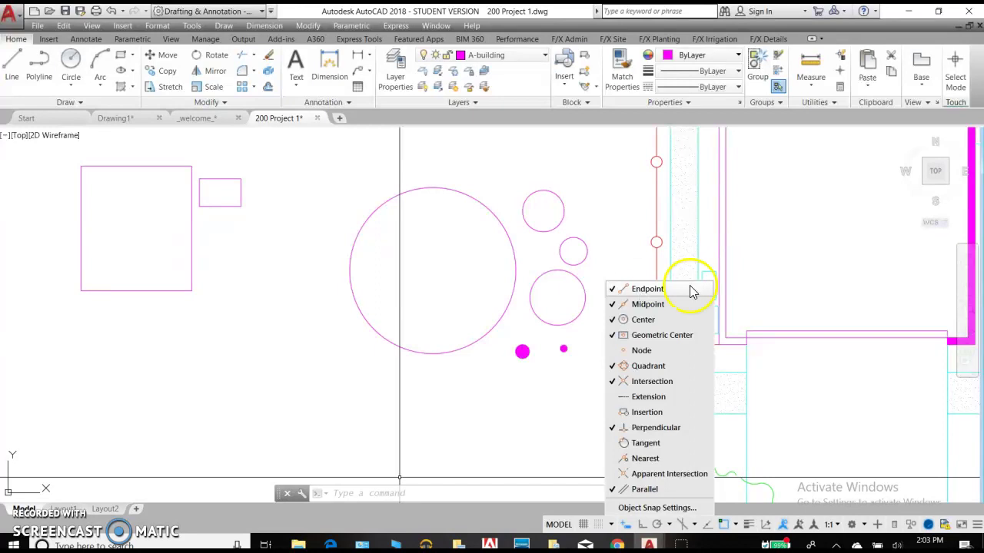
{"action": "left_click", "coordinate": [668, 319]}
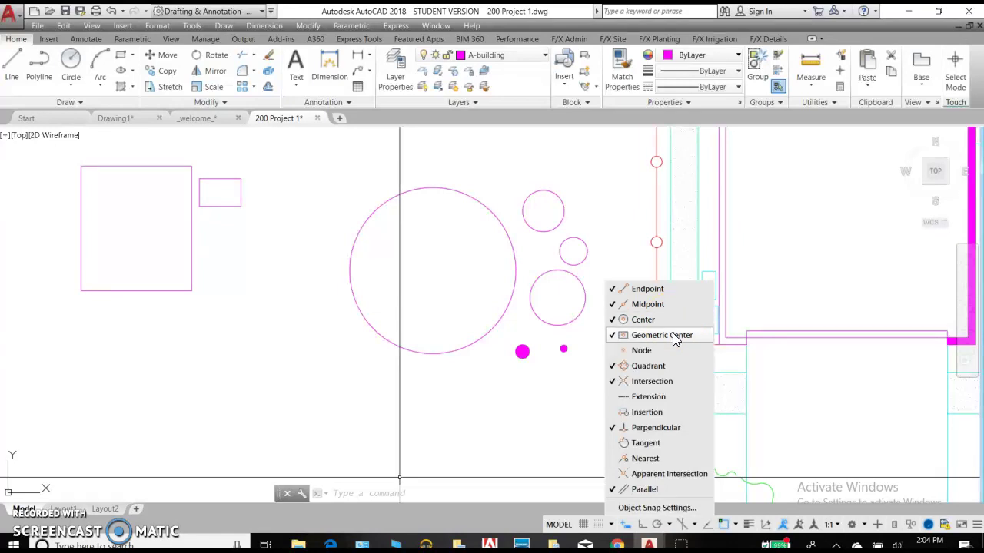
{"action": "left_click", "coordinate": [658, 367]}
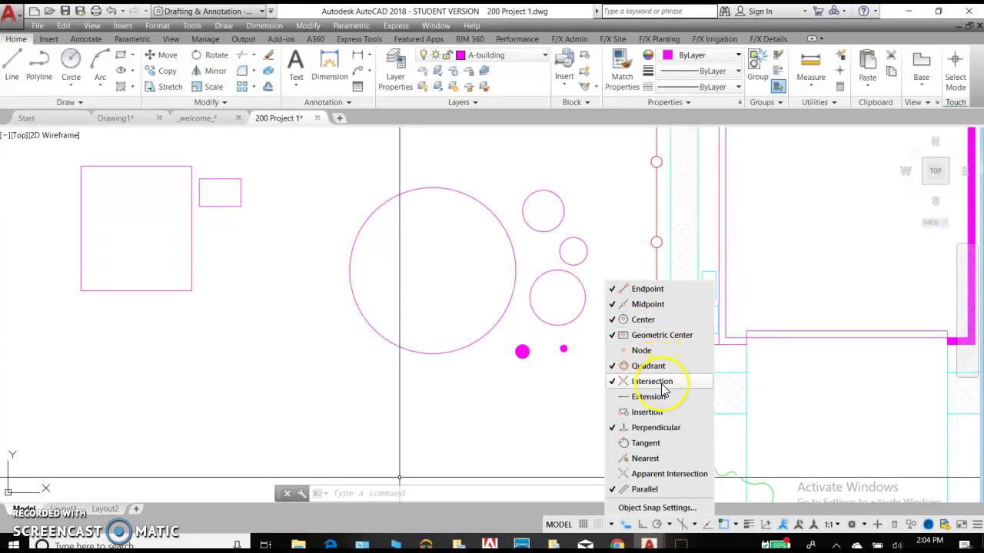
{"action": "left_click", "coordinate": [657, 430]}
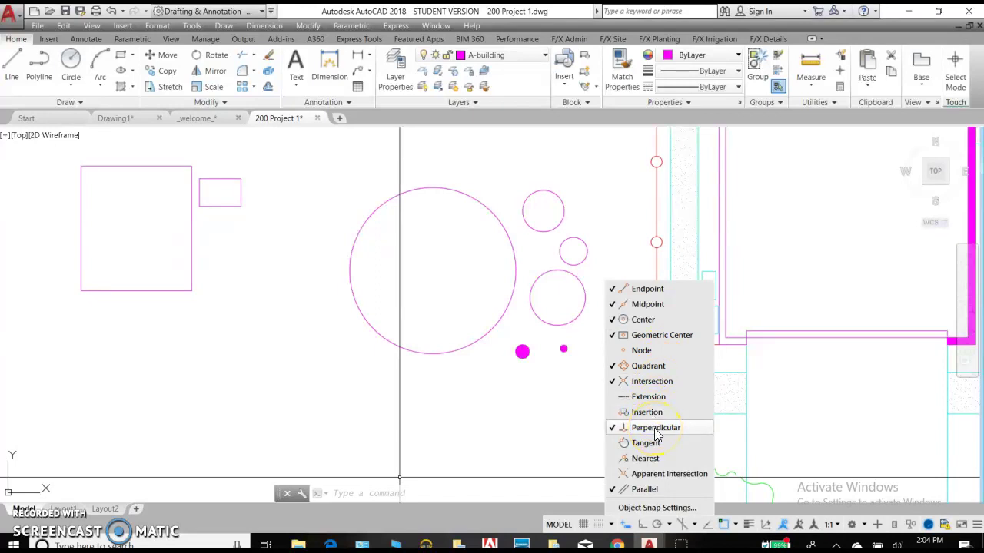
{"action": "left_click", "coordinate": [648, 495]}
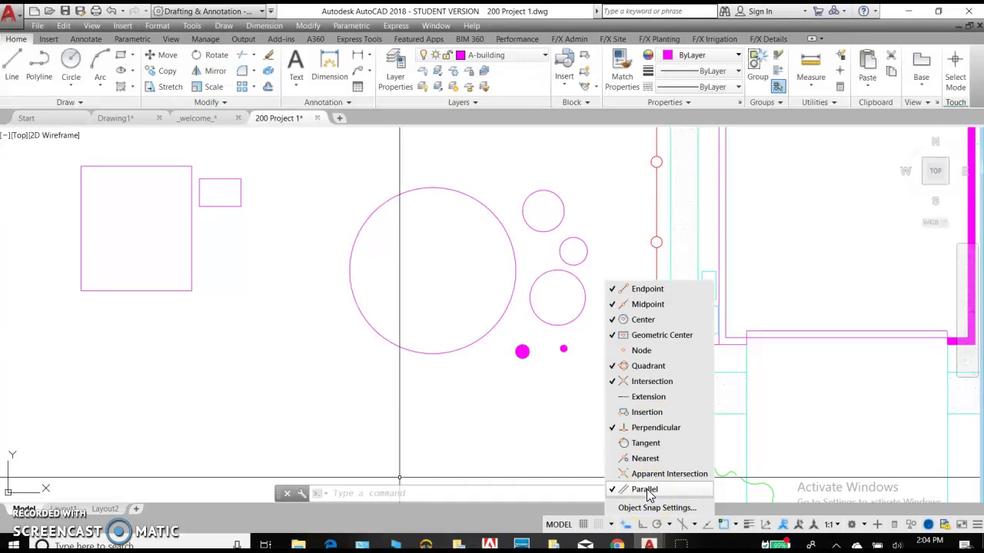
{"action": "left_click", "coordinate": [663, 475]}
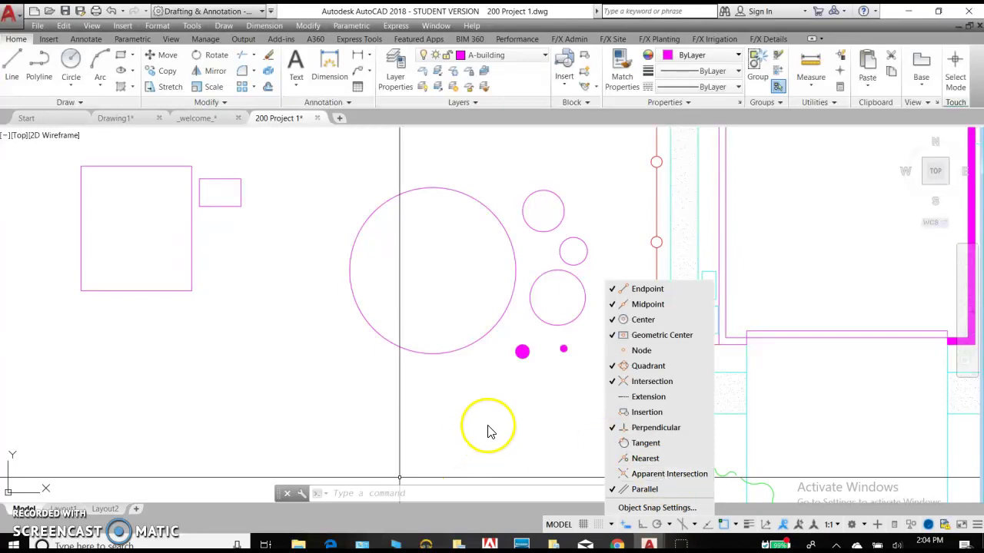
{"action": "left_click", "coordinate": [335, 410]}
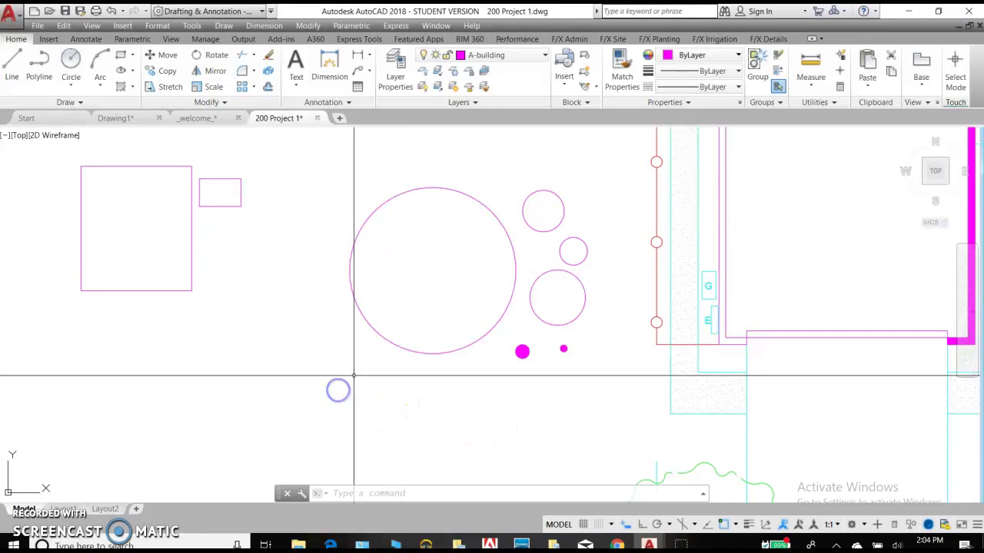
{"action": "left_click", "coordinate": [726, 524]}
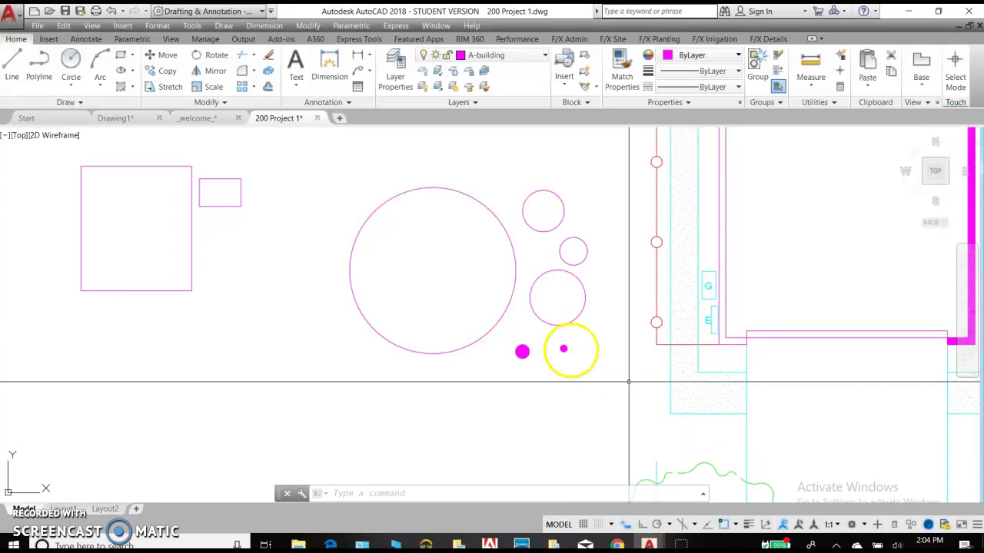
Step: Move the small square by its top-left corner onto the large rectangle's lower-right corner
{"action": "left_click", "coordinate": [160, 57]}
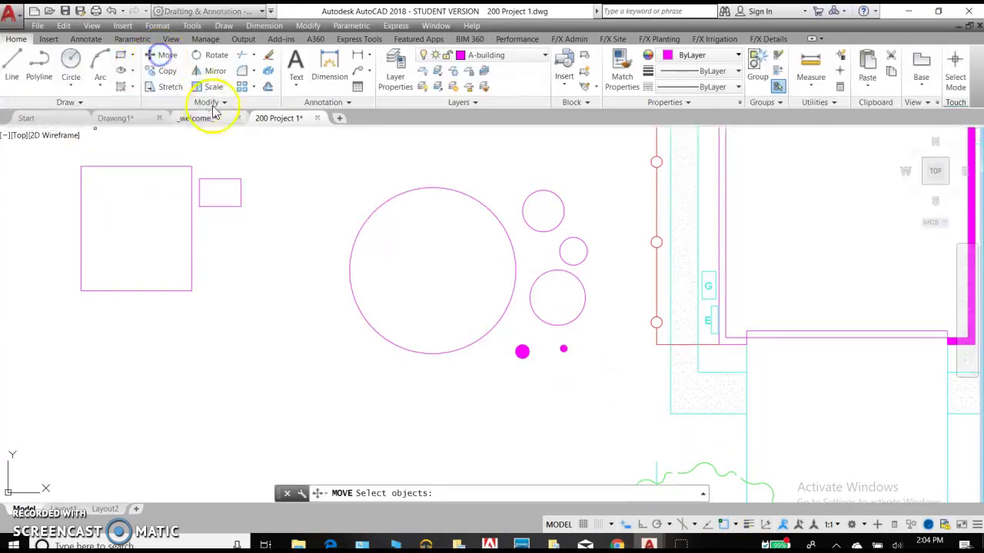
{"action": "left_click", "coordinate": [221, 179]}
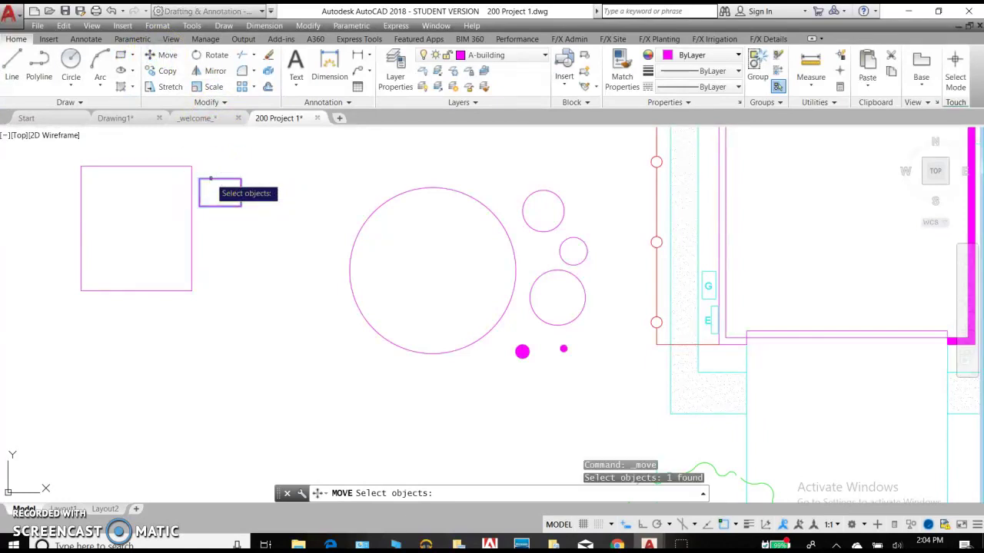
{"action": "key", "text": "Return"}
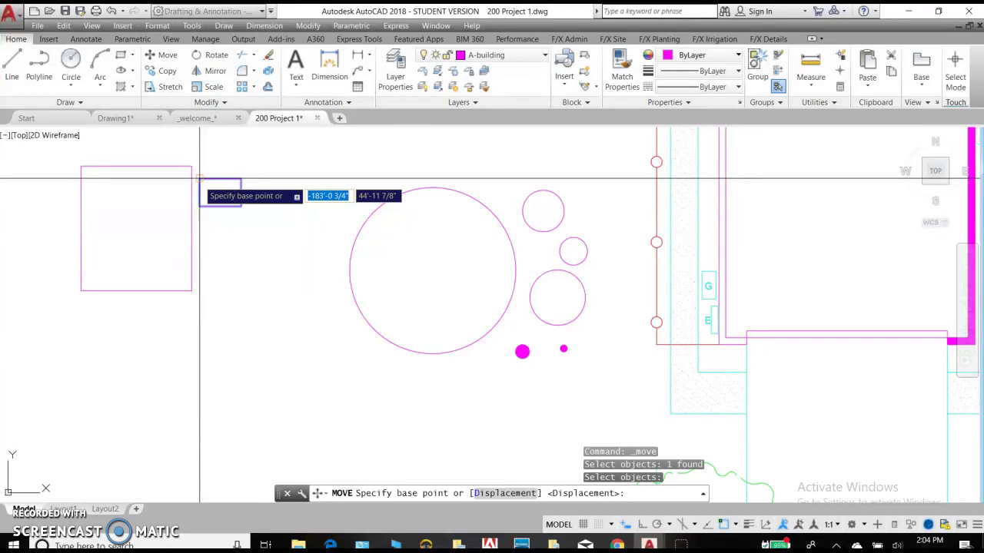
{"action": "left_click", "coordinate": [199, 178]}
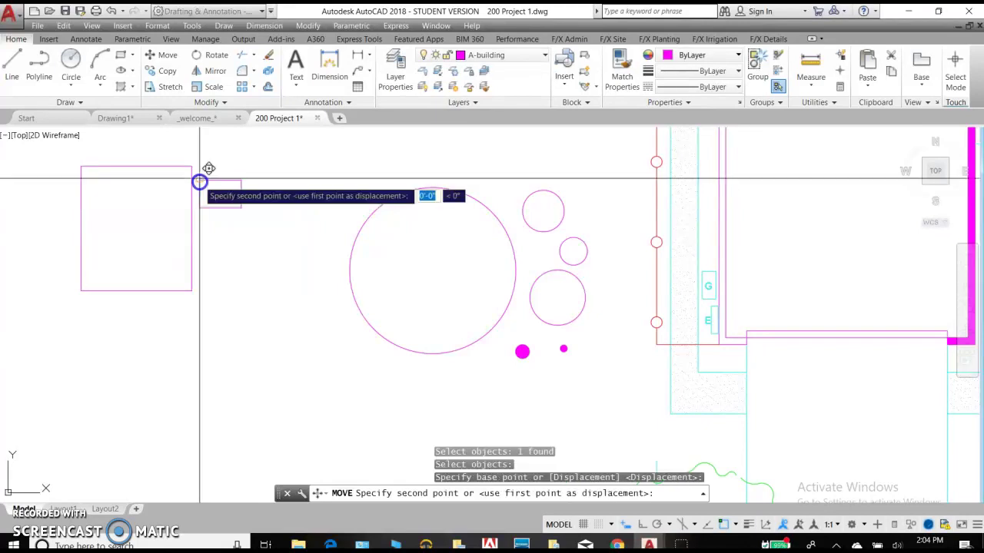
{"action": "left_click", "coordinate": [145, 219]}
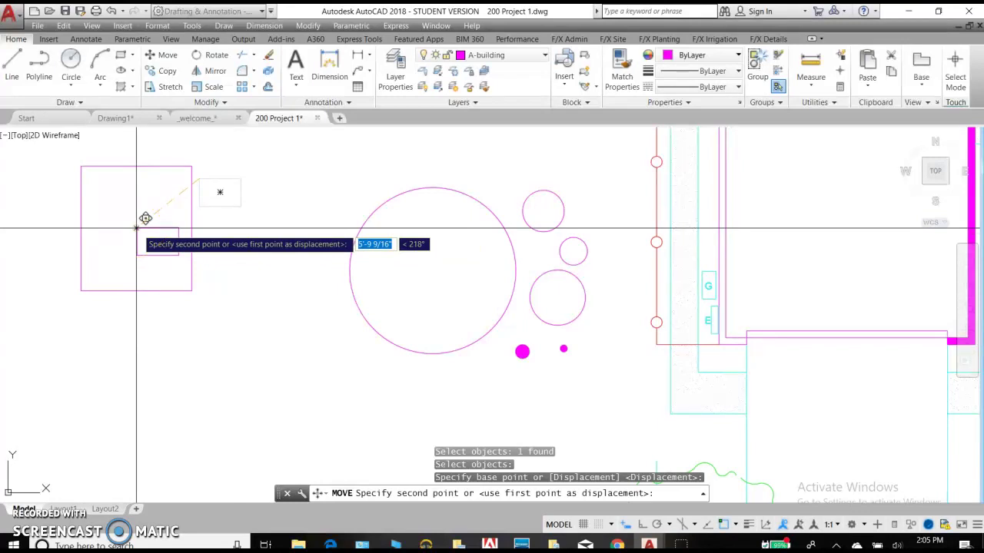
{"action": "left_click_drag", "start_coordinate": [145, 218], "coordinate": [201, 280]}
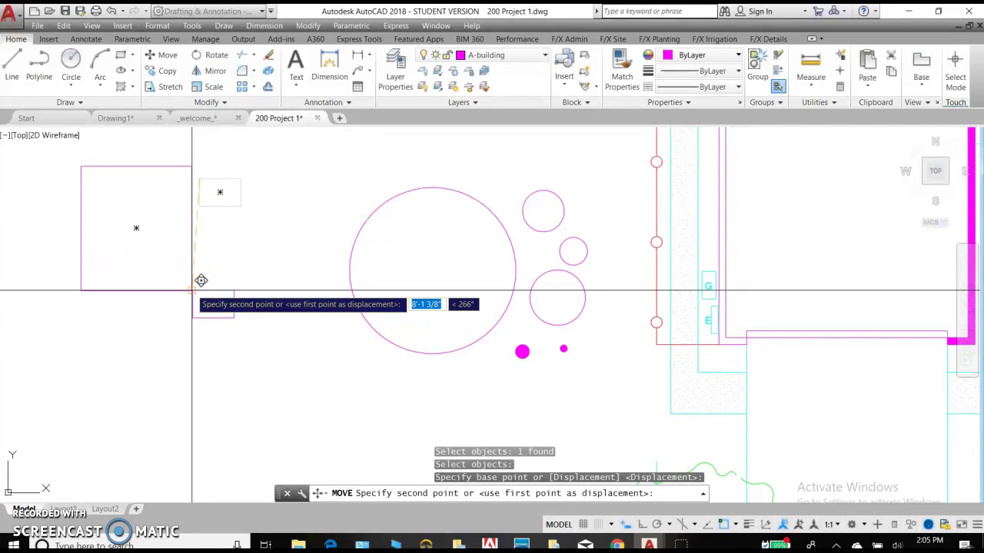
{"action": "left_click", "coordinate": [191, 289]}
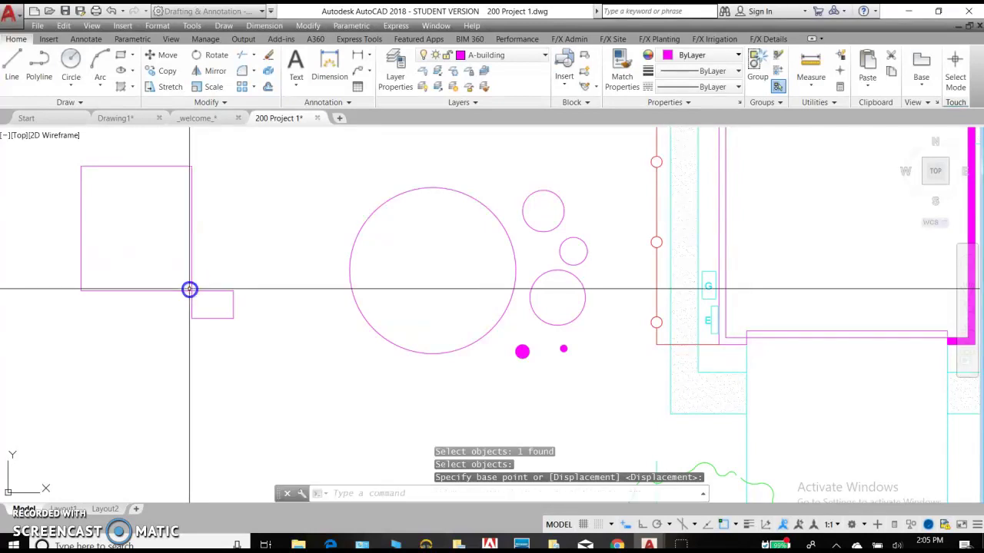
{"action": "left_click_drag", "start_coordinate": [255, 233], "coordinate": [269, 229]}
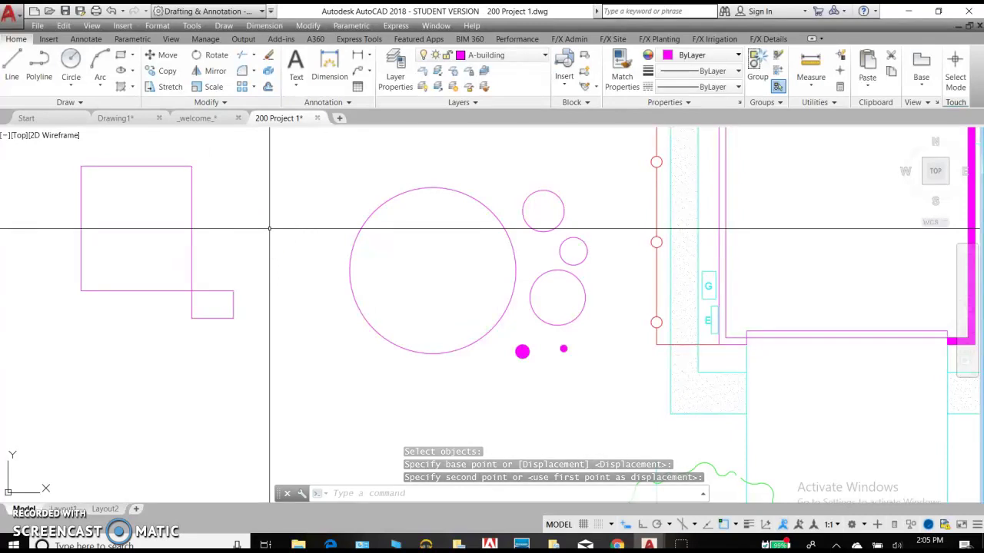
{"action": "left_click", "coordinate": [277, 232]}
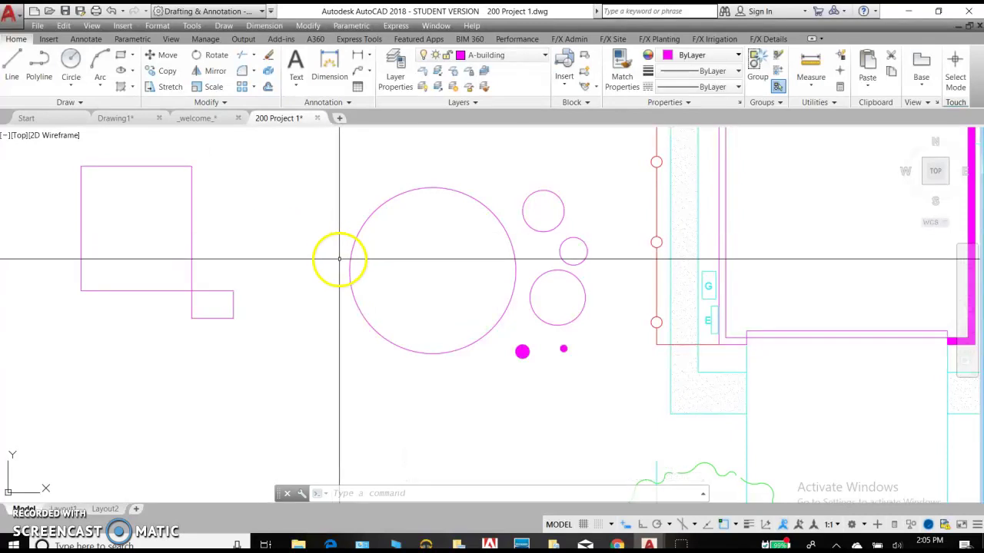
Step: Copy the large rectangle with its small square to three places below and to the left
{"action": "left_click", "coordinate": [169, 75]}
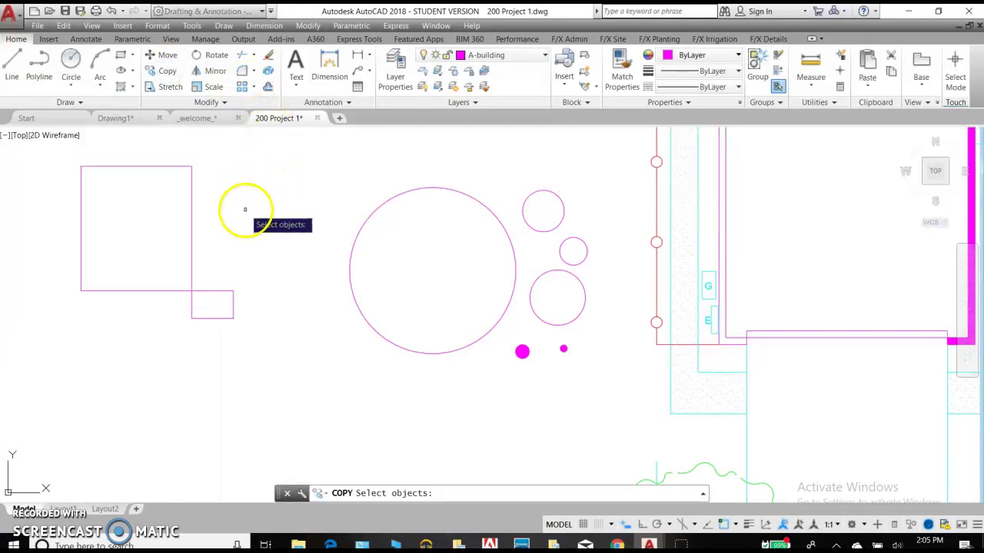
{"action": "left_click", "coordinate": [191, 226]}
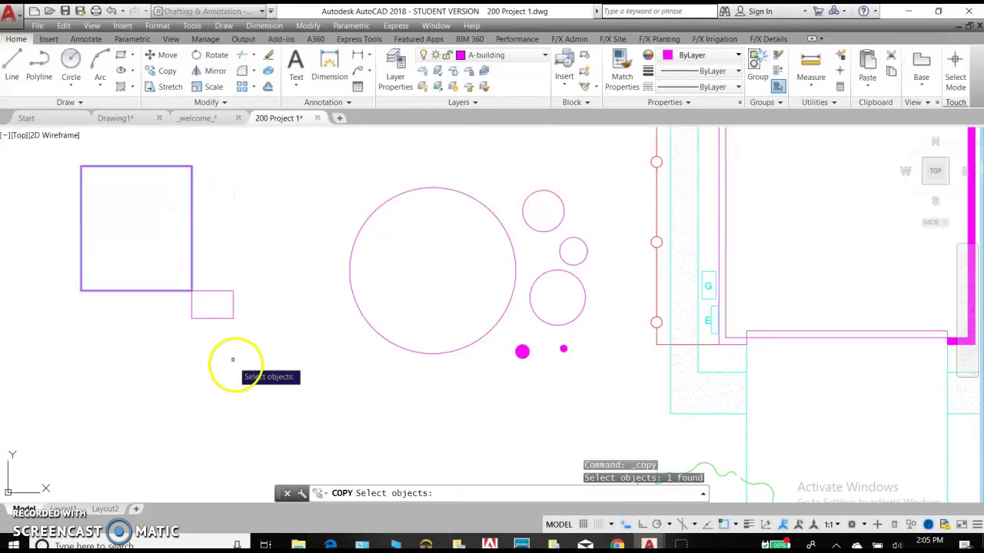
{"action": "left_click", "coordinate": [212, 291]}
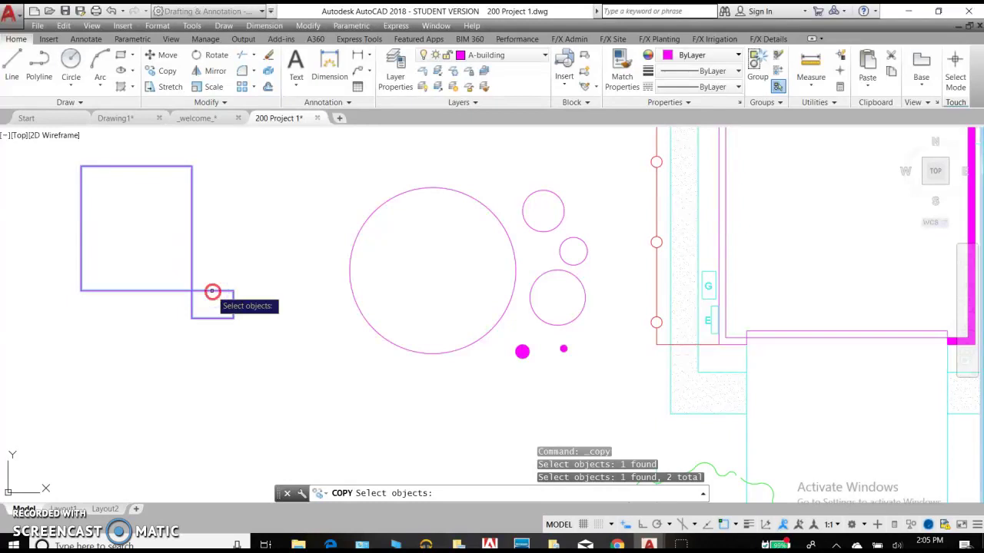
{"action": "key", "text": "Return"}
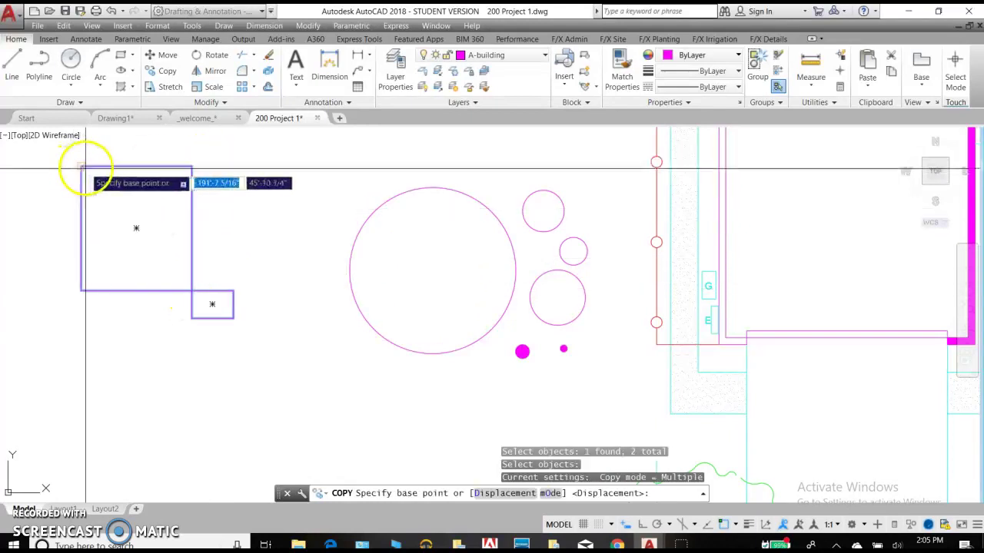
{"action": "left_click", "coordinate": [139, 210]}
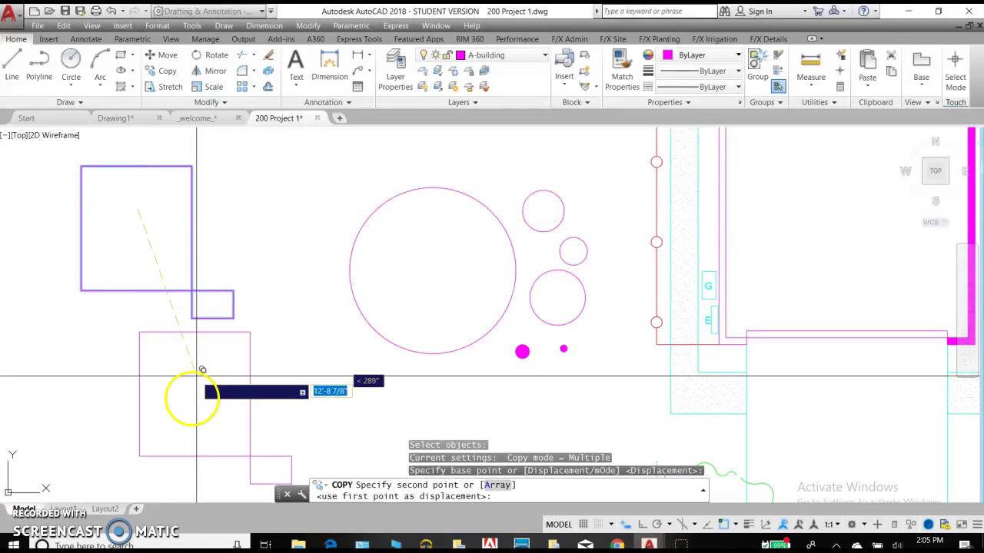
{"action": "left_click", "coordinate": [114, 367]}
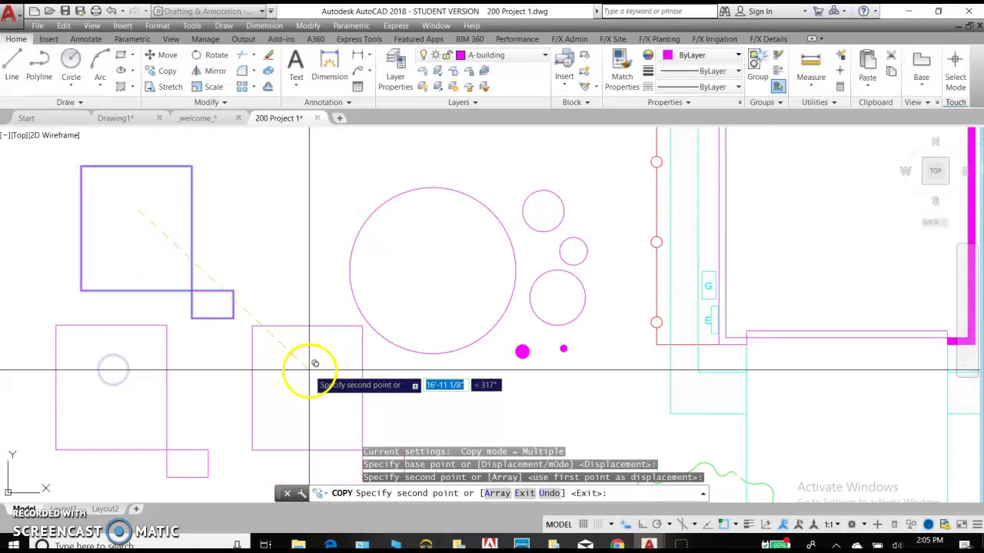
{"action": "middle_click_drag", "start_coordinate": [213, 329], "coordinate": [617, 213]}
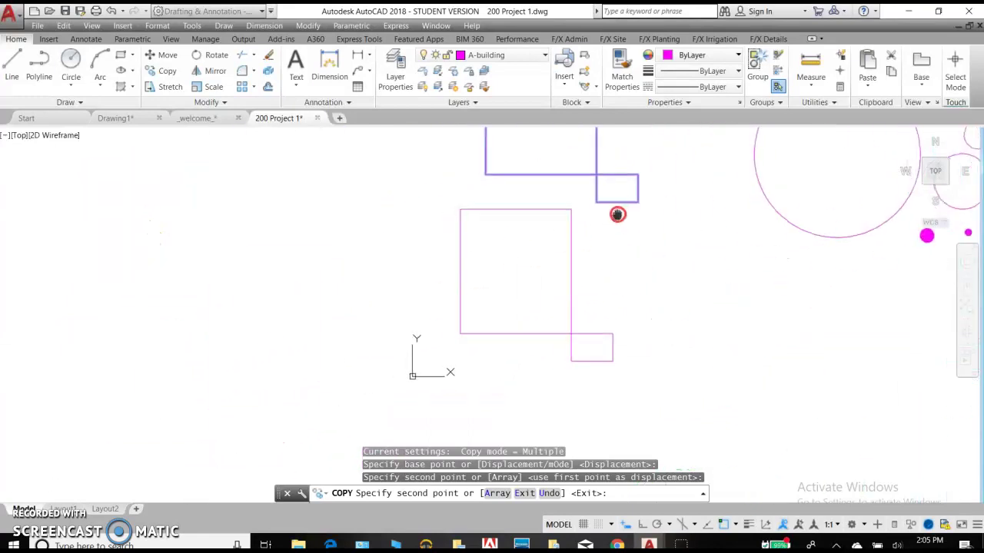
{"action": "left_click", "coordinate": [355, 268]}
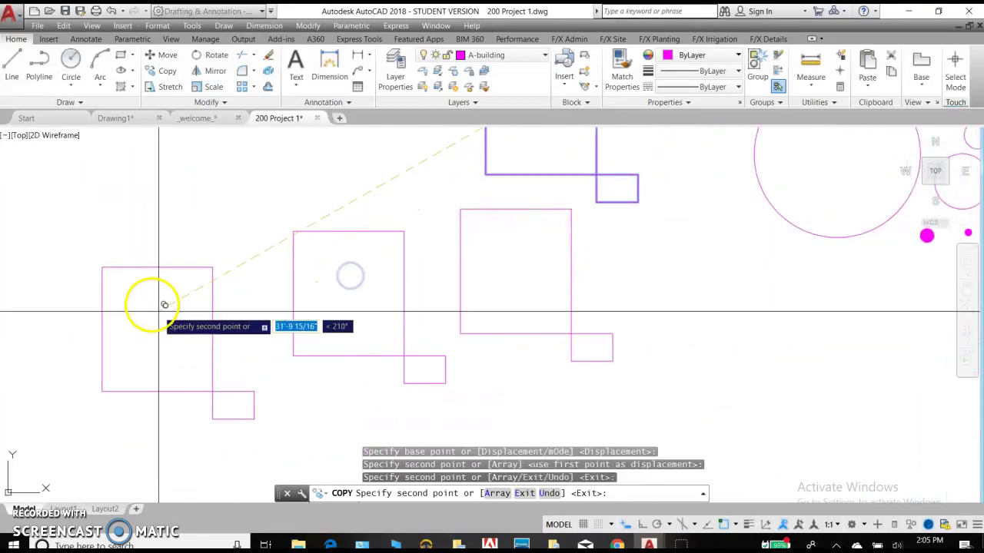
{"action": "left_click", "coordinate": [167, 280]}
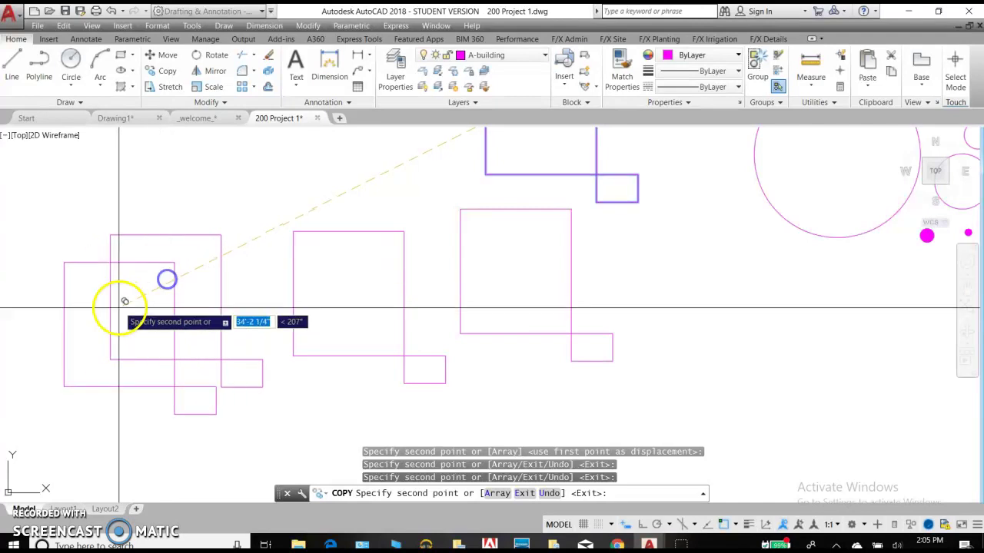
{"action": "key", "text": "Return"}
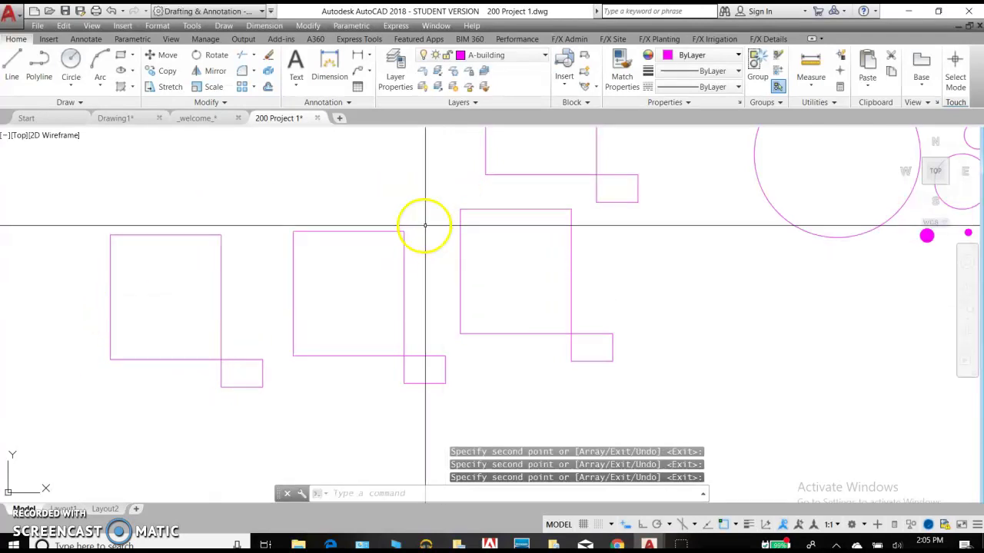
{"action": "mouse_move", "coordinate": [487, 222]}
{"action": "middle_mouse_down"}
{"action": "mouse_move", "coordinate": [393, 296]}
{"action": "mouse_move", "coordinate": [275, 362]}
{"action": "middle_mouse_up"}
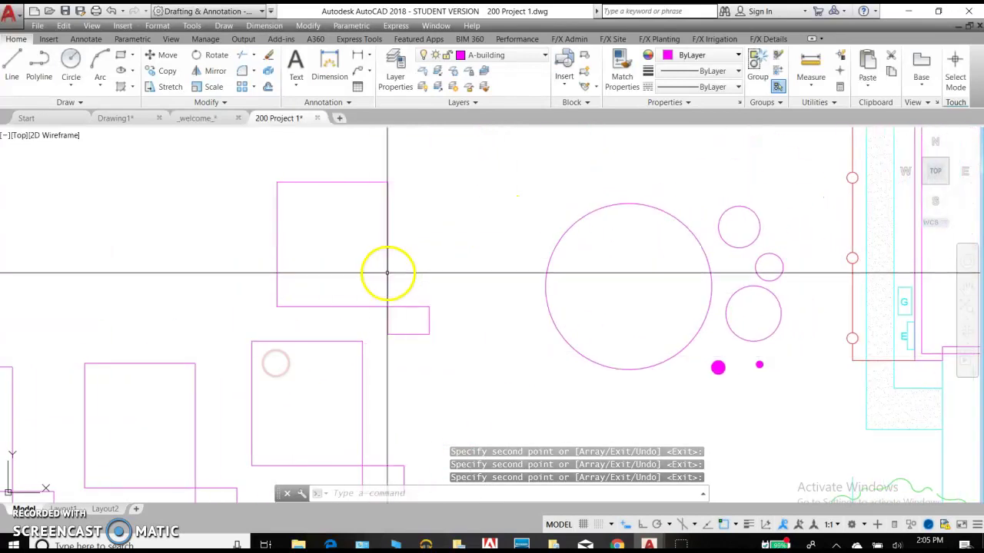
Step: Copy the large circle from its centre to two spots, one up-left and one directly above
{"action": "left_click", "coordinate": [166, 72]}
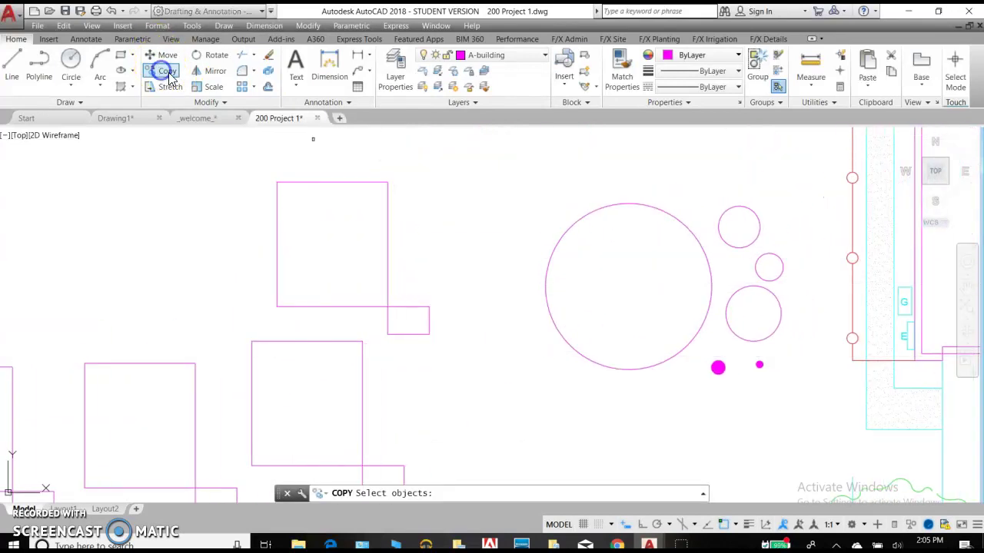
{"action": "left_click", "coordinate": [650, 365]}
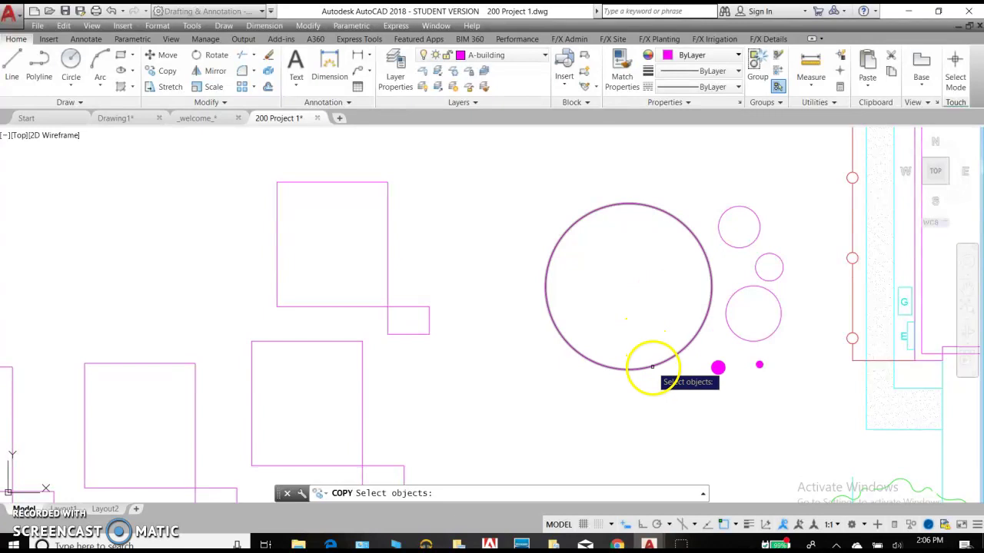
{"action": "right_click", "coordinate": [652, 363]}
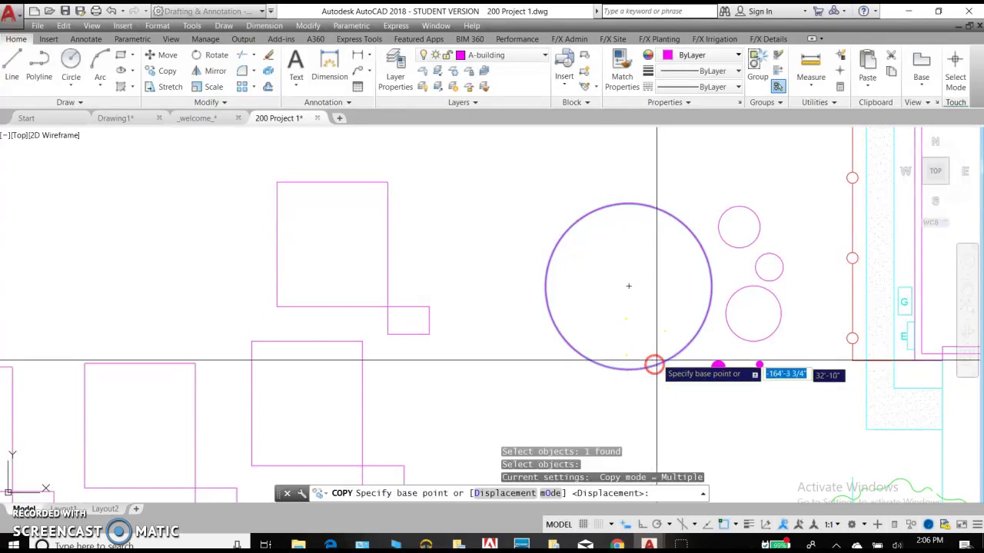
{"action": "left_click", "coordinate": [629, 288]}
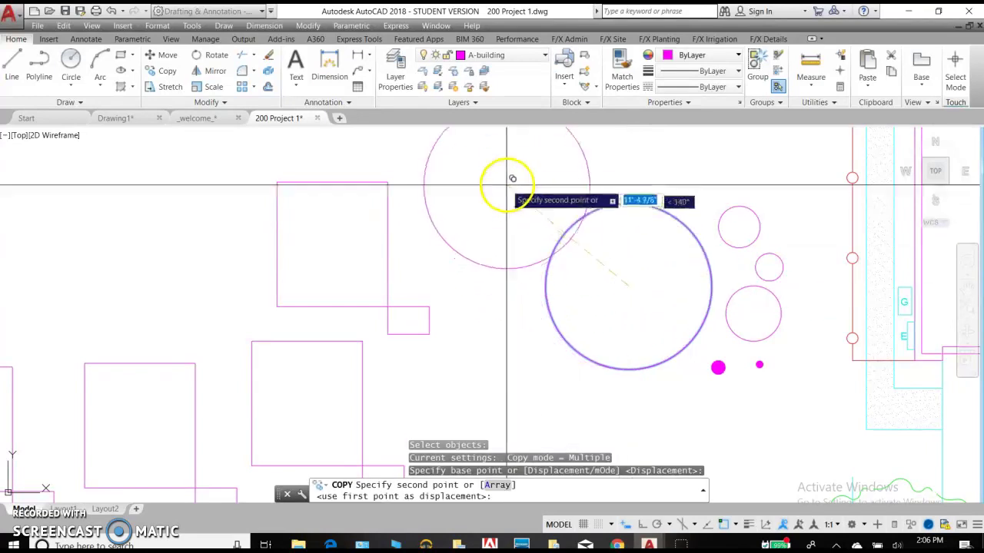
{"action": "left_click", "coordinate": [501, 156]}
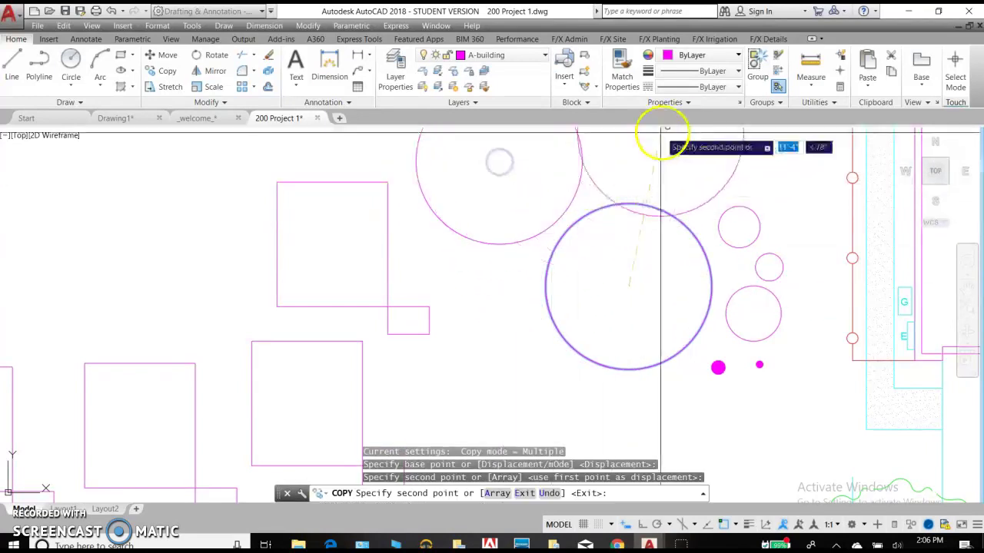
{"action": "middle_click_drag", "start_coordinate": [692, 176], "coordinate": [556, 247]}
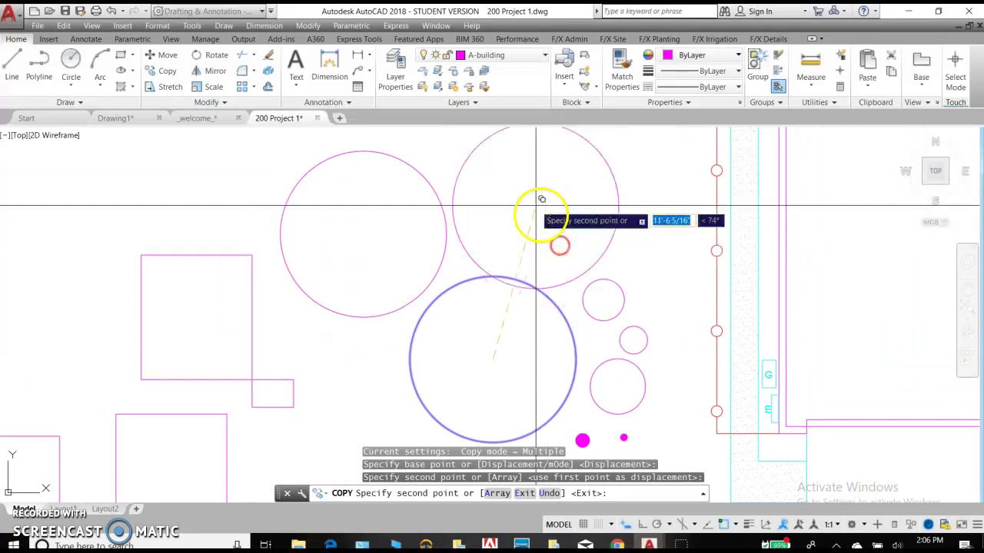
{"action": "left_click", "coordinate": [535, 180]}
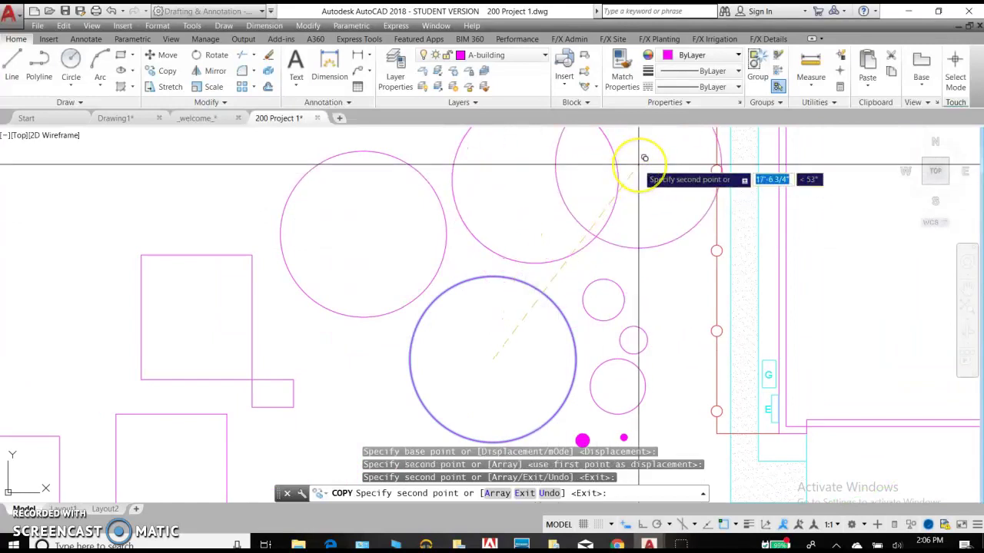
{"action": "key", "text": "Return"}
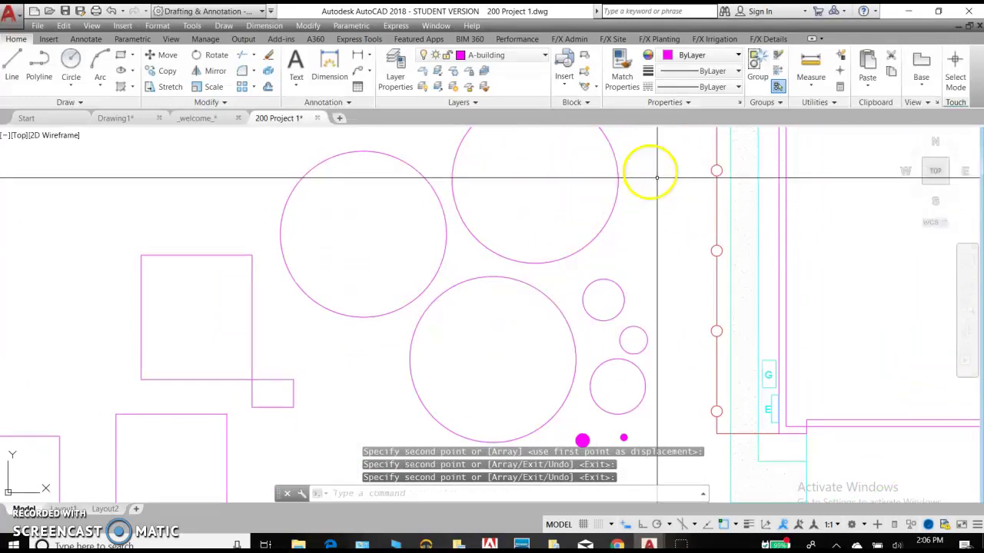
Step: Run Stretch on a rectangle with zero displacement at its right-edge midpoint, leaving it unchanged
{"action": "left_click", "coordinate": [170, 87]}
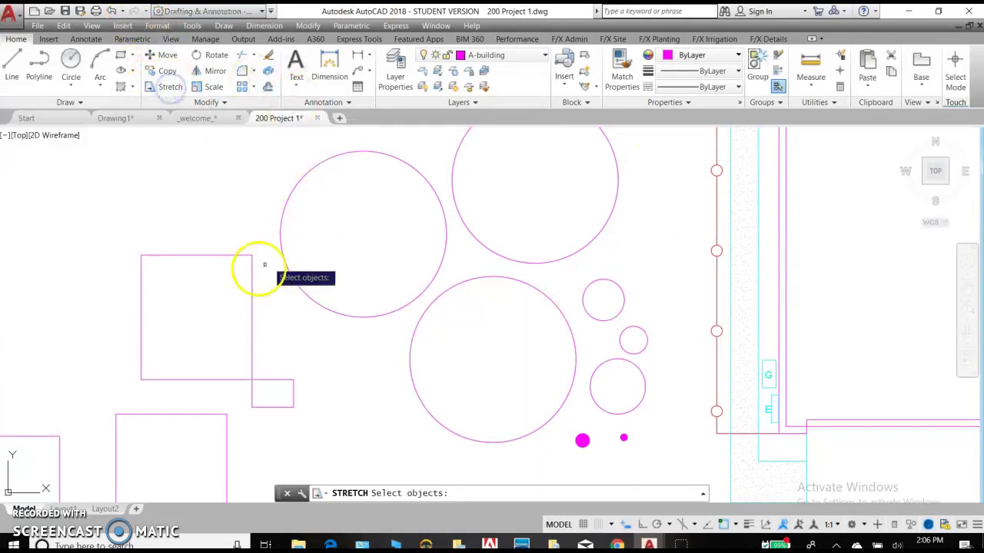
{"action": "middle_click_drag", "start_coordinate": [249, 274], "coordinate": [503, 154]}
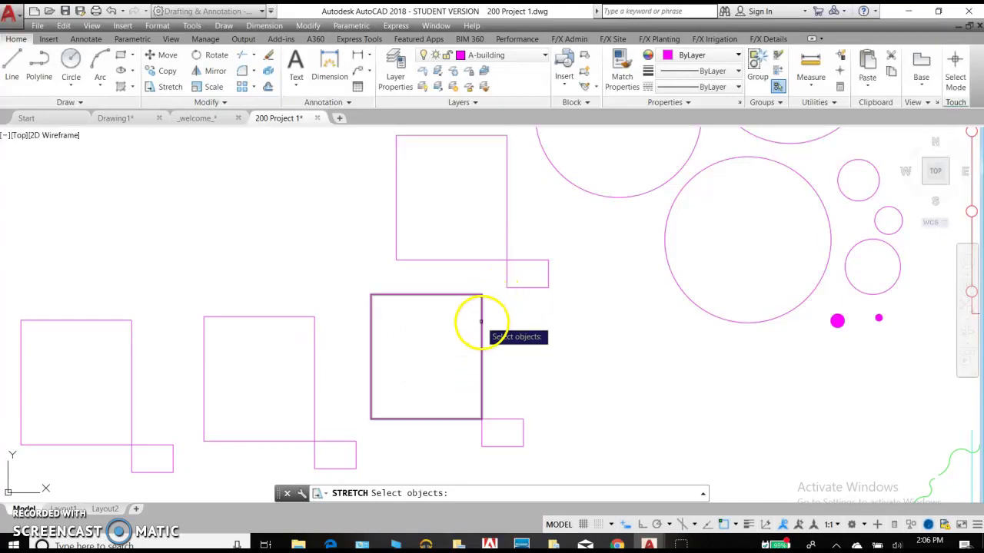
{"action": "left_click", "coordinate": [482, 323]}
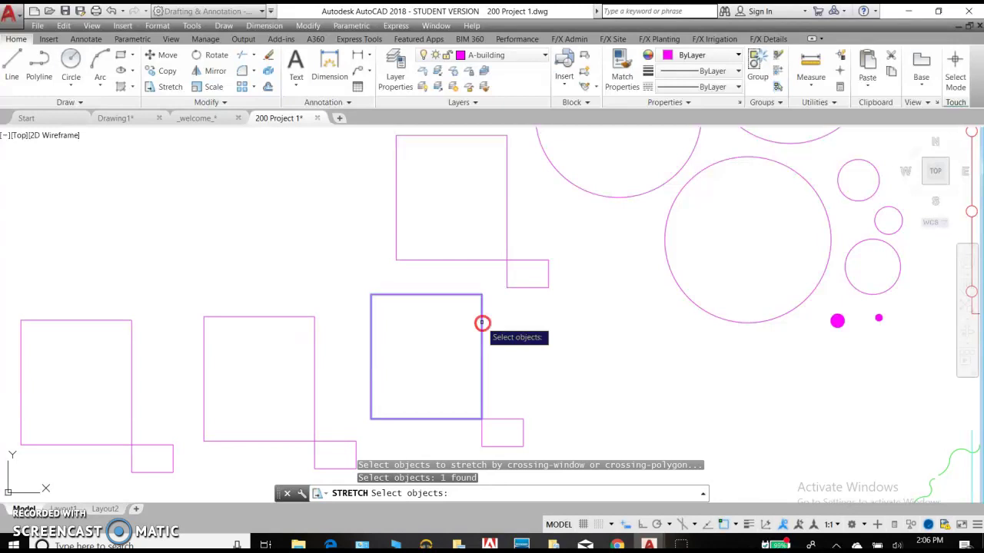
{"action": "key", "text": "Return"}
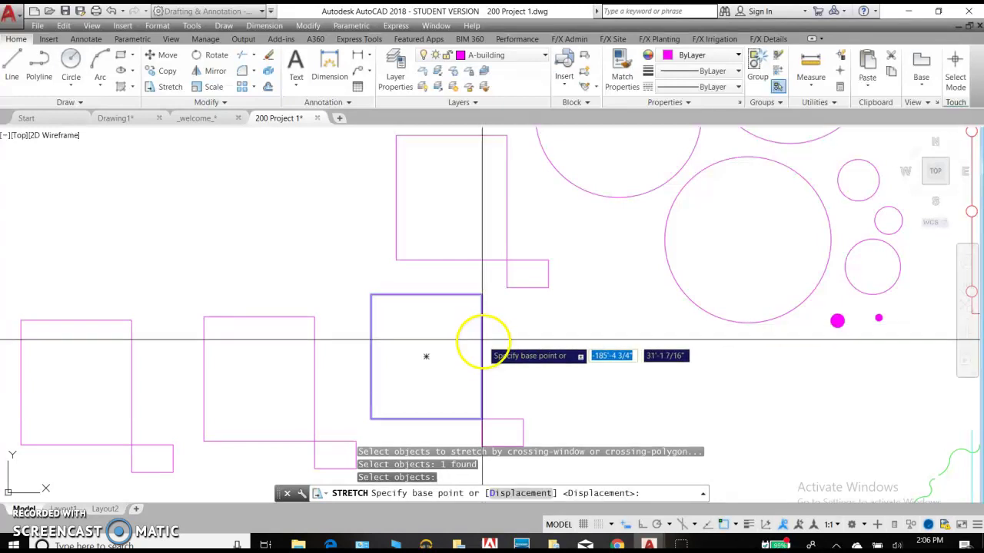
{"action": "left_click", "coordinate": [482, 357]}
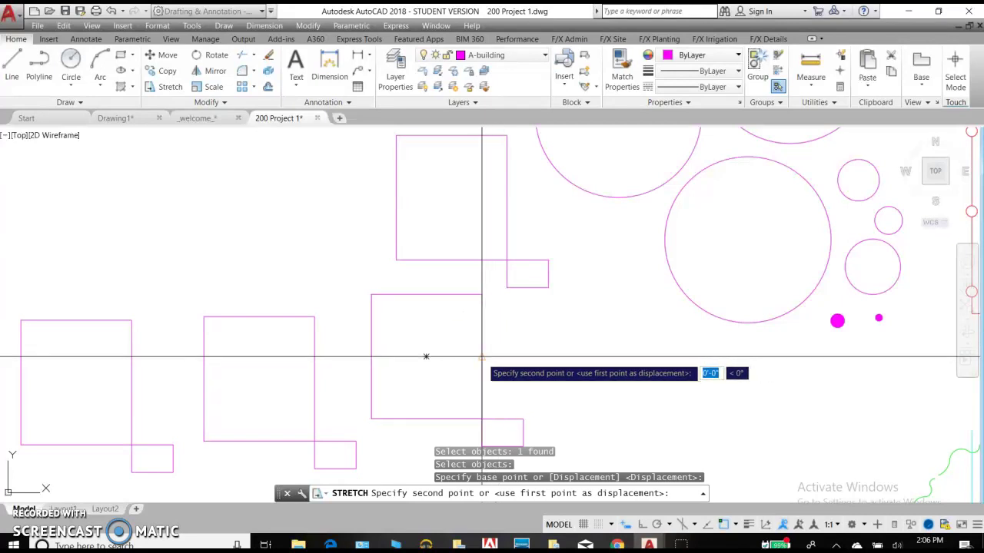
{"action": "left_click", "coordinate": [481, 356]}
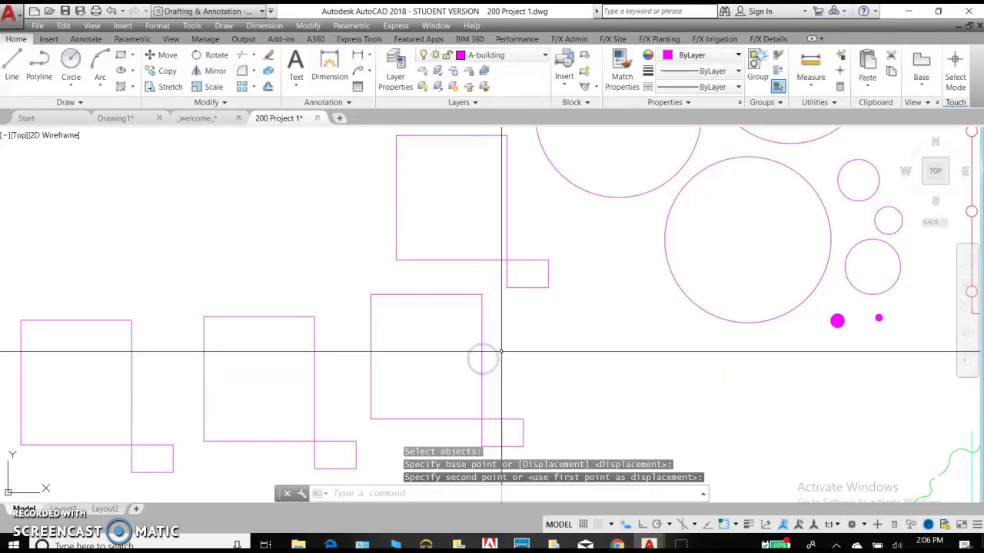
Step: Select the middle square and grab its right-edge midpoint grip to pull it outward
{"action": "left_click", "coordinate": [437, 293]}
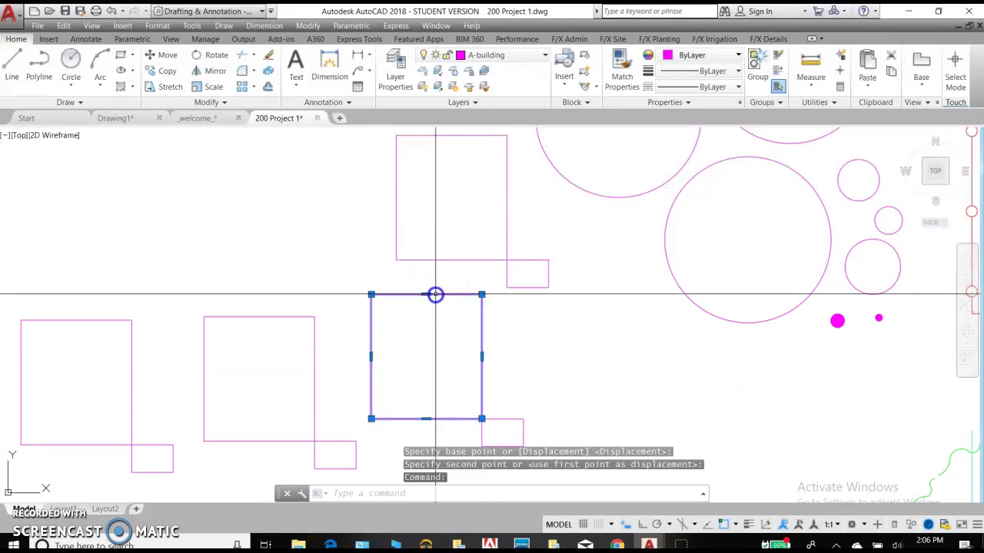
{"action": "left_click", "coordinate": [482, 358]}
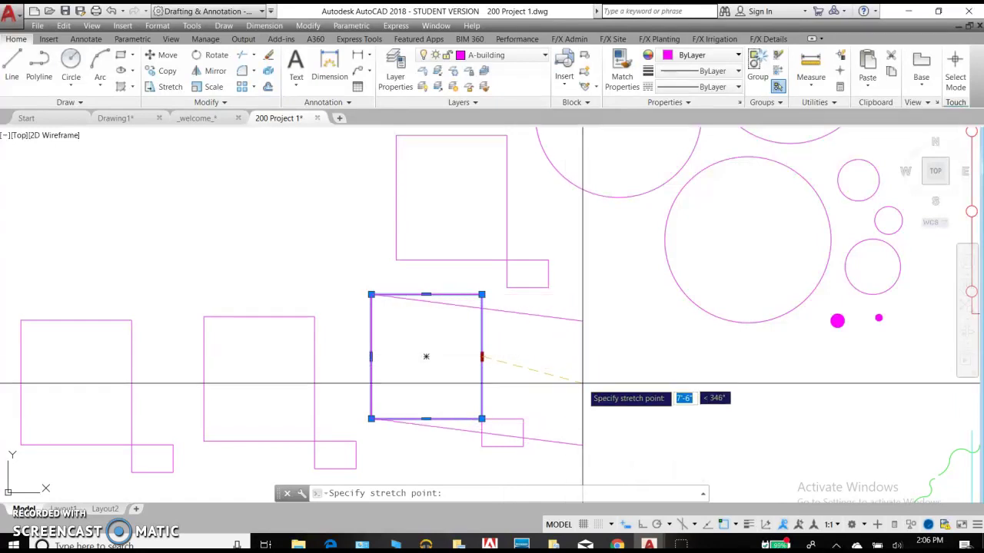
{"action": "left_click_drag", "start_coordinate": [571, 385], "coordinate": [614, 530]}
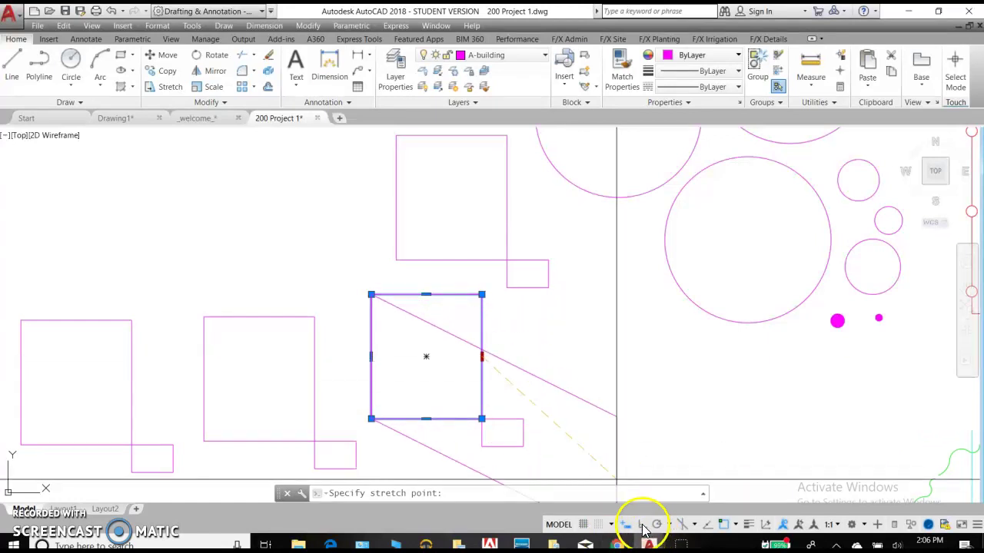
Step: With Ortho on, widen the middle square rightward, then stretch it slightly right from its top-right corner
{"action": "left_click", "coordinate": [627, 524]}
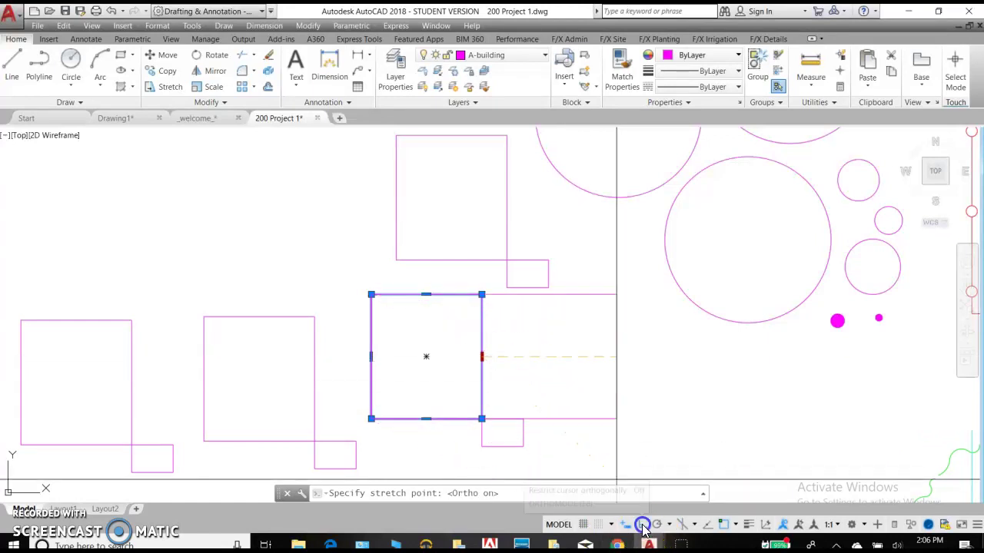
{"action": "left_click", "coordinate": [572, 372]}
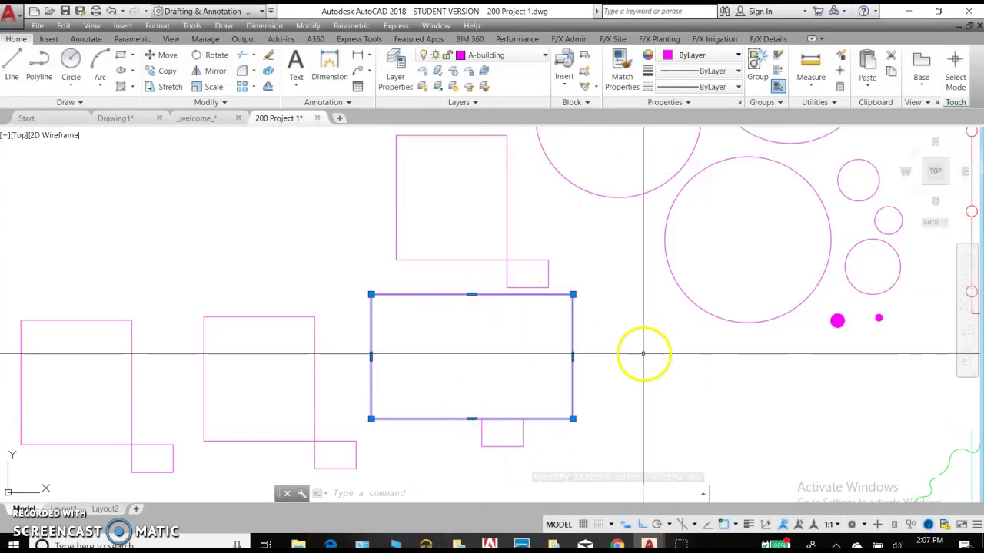
{"action": "type", "text": "s"}
{"action": "key", "text": "Return"}
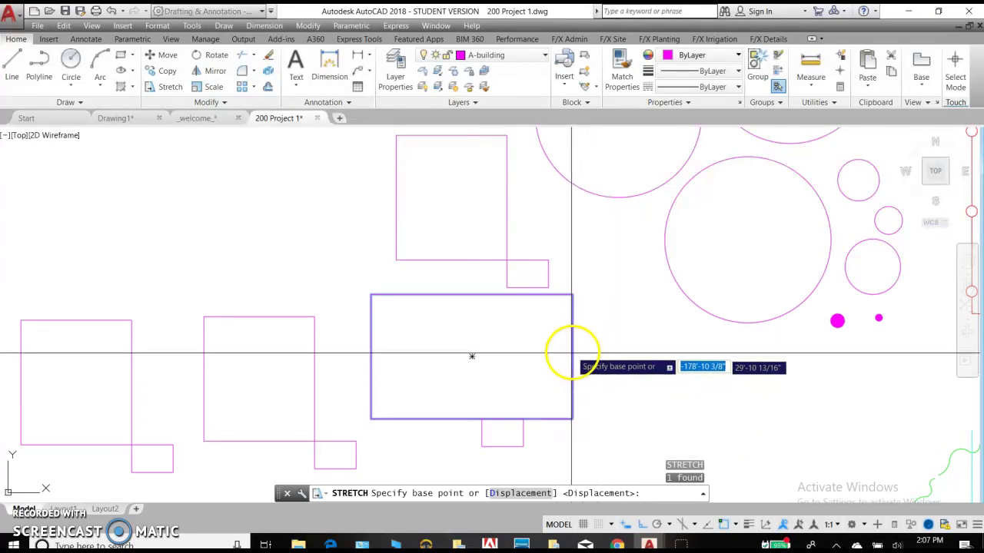
{"action": "left_click", "coordinate": [571, 296]}
{"action": "left_click", "coordinate": [621, 295]}
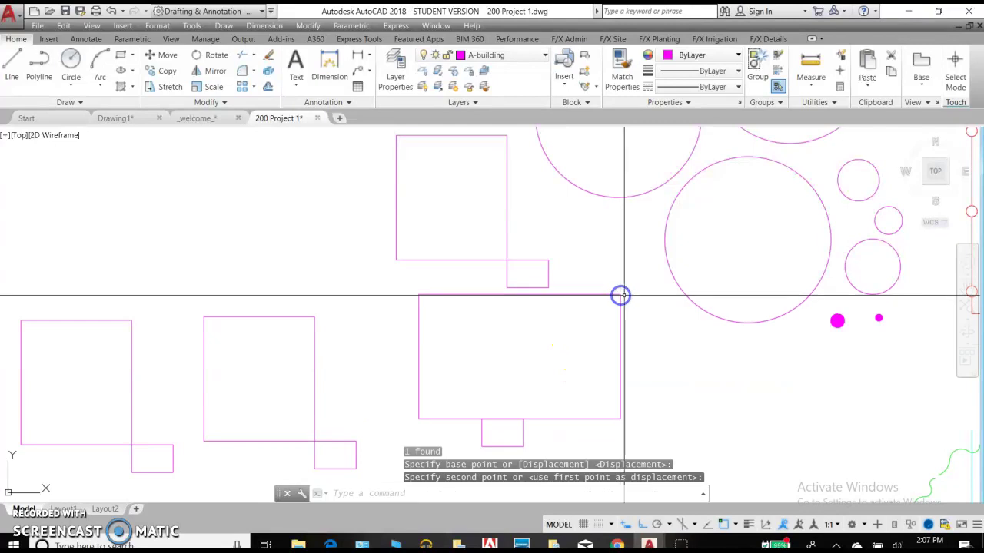
{"action": "key", "text": "Return"}
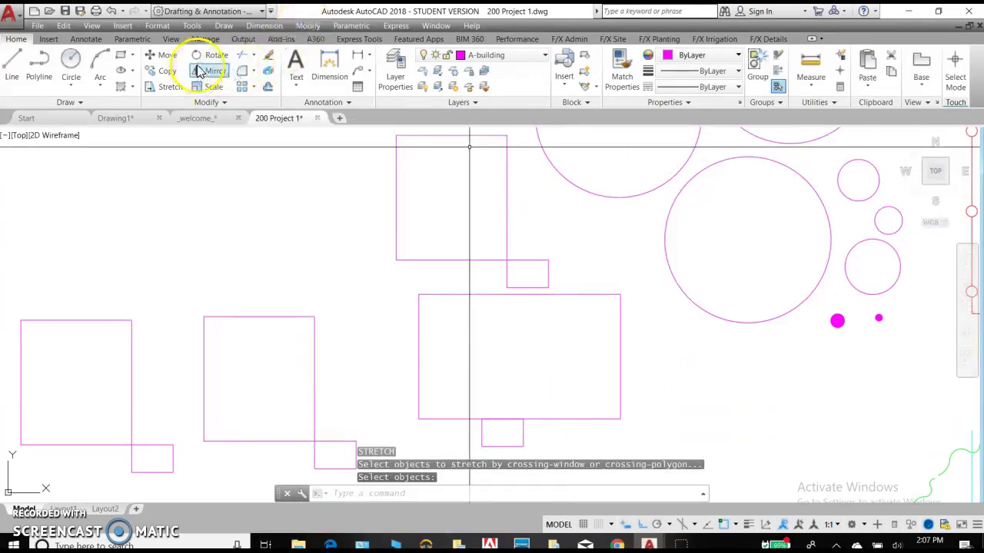
Step: Rotate the small tab beside the second square 90° about its centre so it stands upright
{"action": "left_click", "coordinate": [213, 62]}
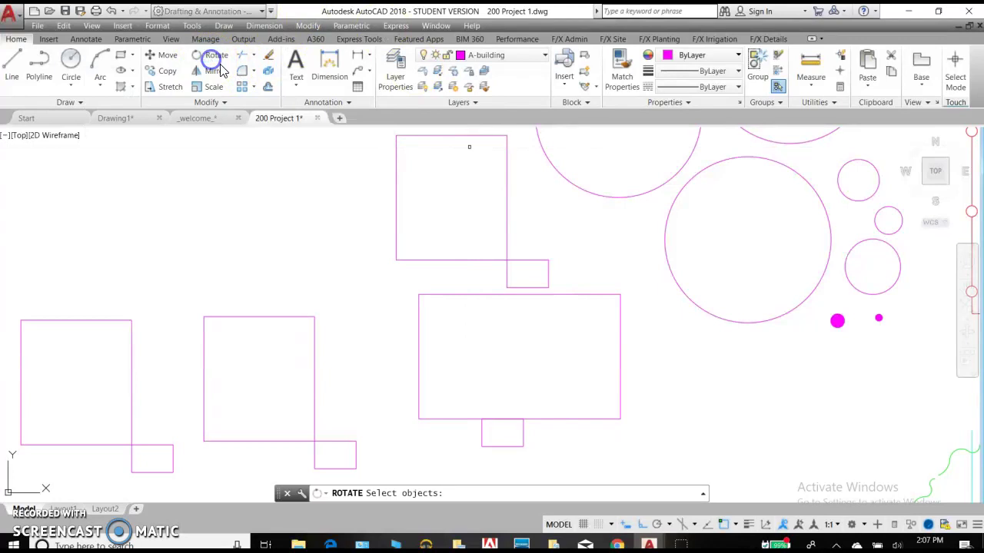
{"action": "mouse_move", "coordinate": [540, 305]}
{"action": "middle_mouse_down"}
{"action": "mouse_move", "coordinate": [410, 395]}
{"action": "mouse_move", "coordinate": [219, 346]}
{"action": "mouse_move", "coordinate": [521, 246]}
{"action": "mouse_move", "coordinate": [622, 185]}
{"action": "middle_mouse_up"}
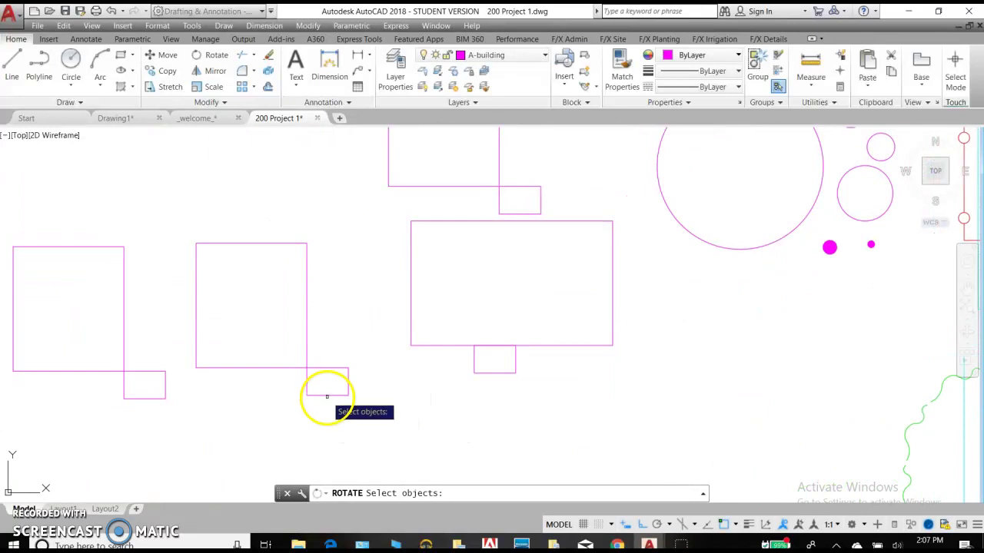
{"action": "left_click", "coordinate": [327, 395]}
{"action": "key", "text": "Return"}
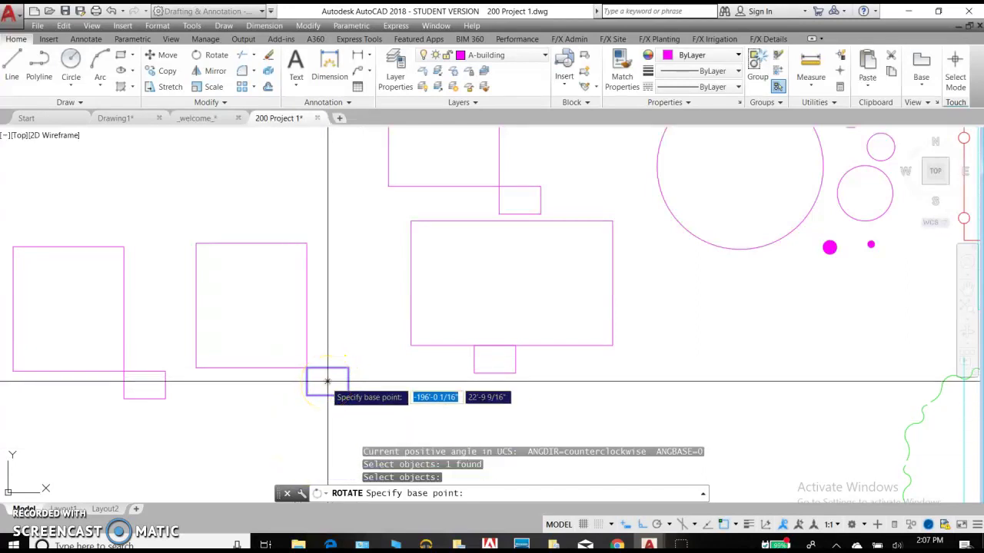
{"action": "left_click", "coordinate": [327, 380]}
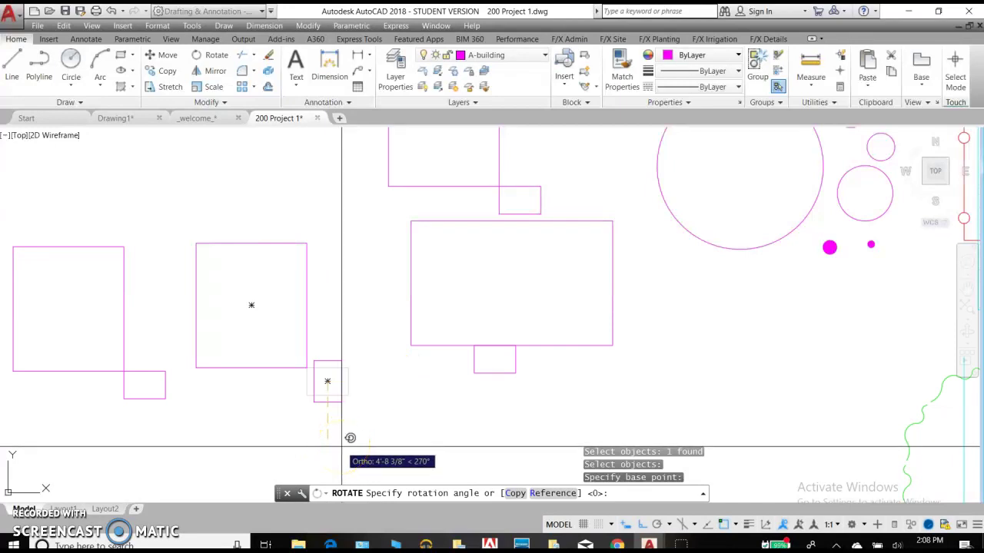
{"action": "left_click", "coordinate": [327, 438]}
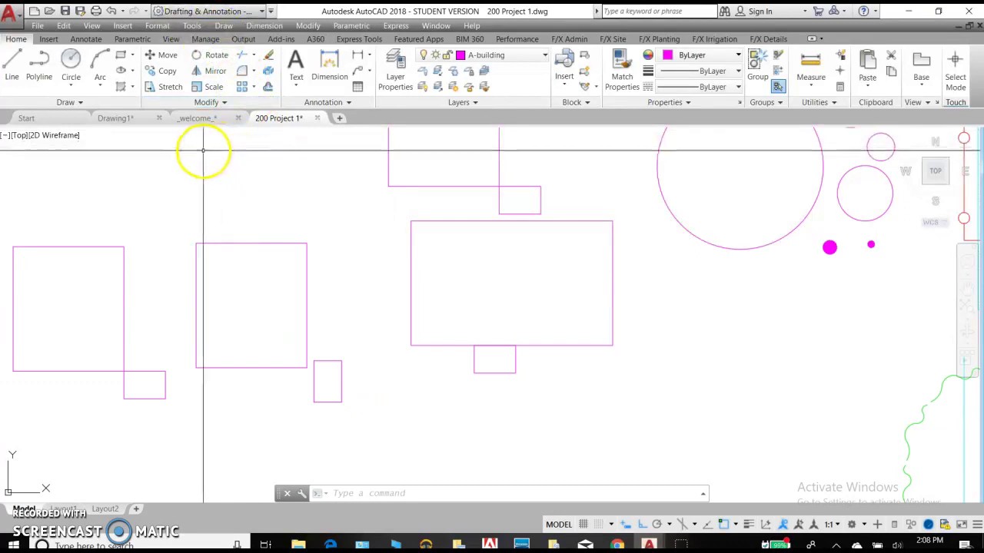
Step: Rotate the small tab under the first square by 45° with Ortho turned off
{"action": "left_click", "coordinate": [216, 55]}
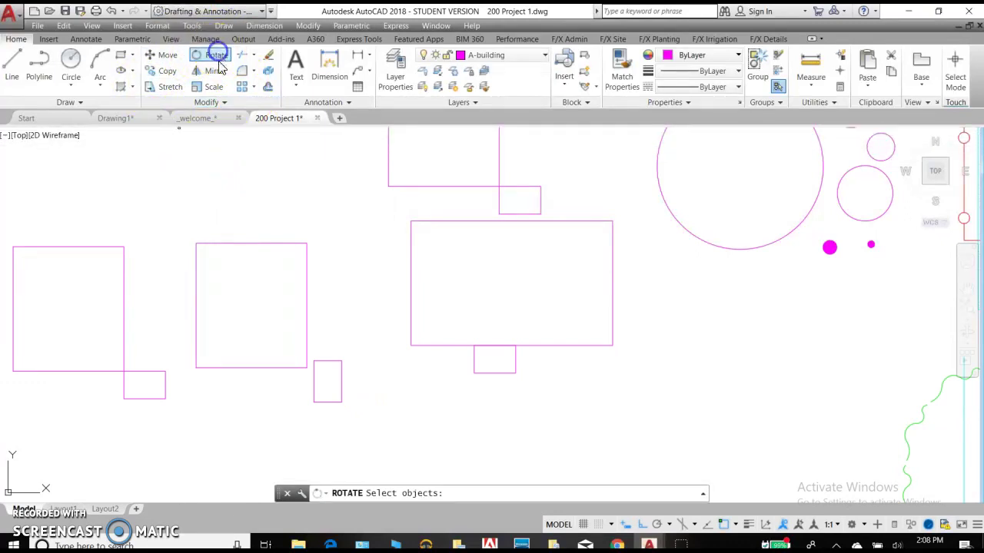
{"action": "left_click", "coordinate": [166, 395]}
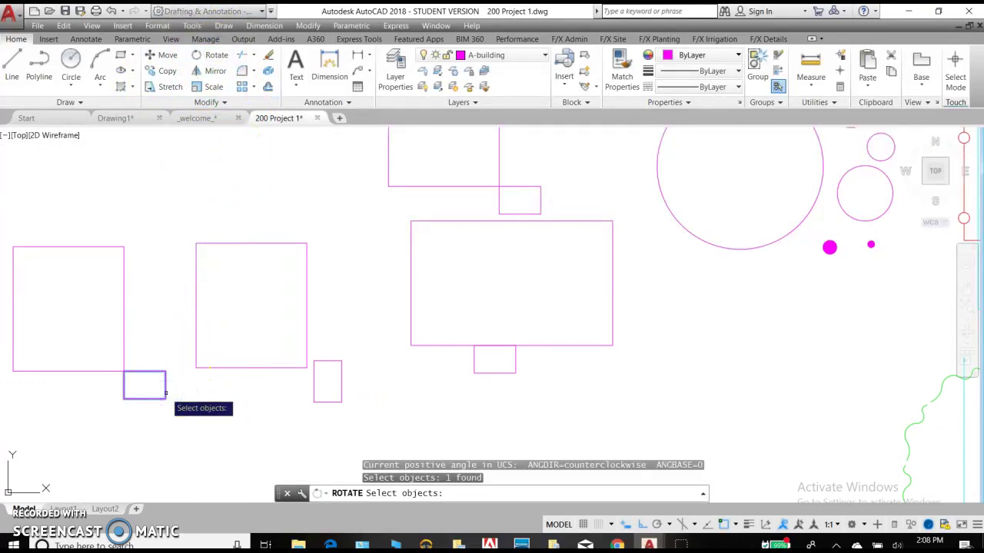
{"action": "key", "text": "Return"}
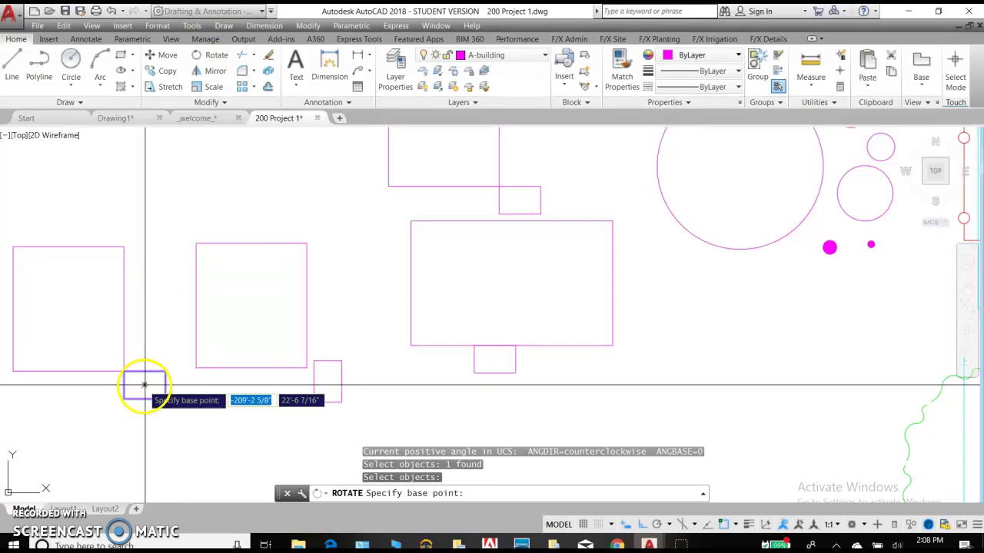
{"action": "left_click", "coordinate": [145, 385]}
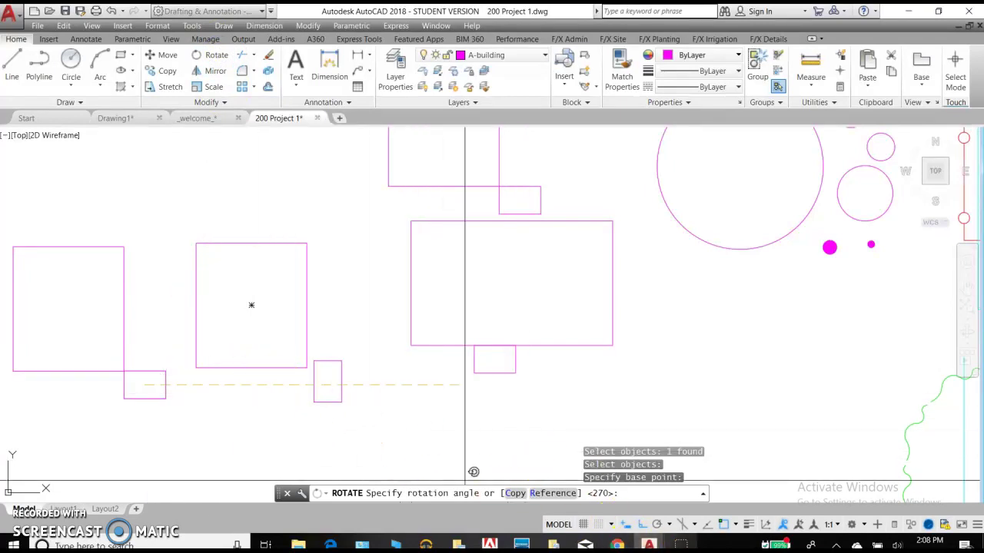
{"action": "left_click", "coordinate": [627, 524]}
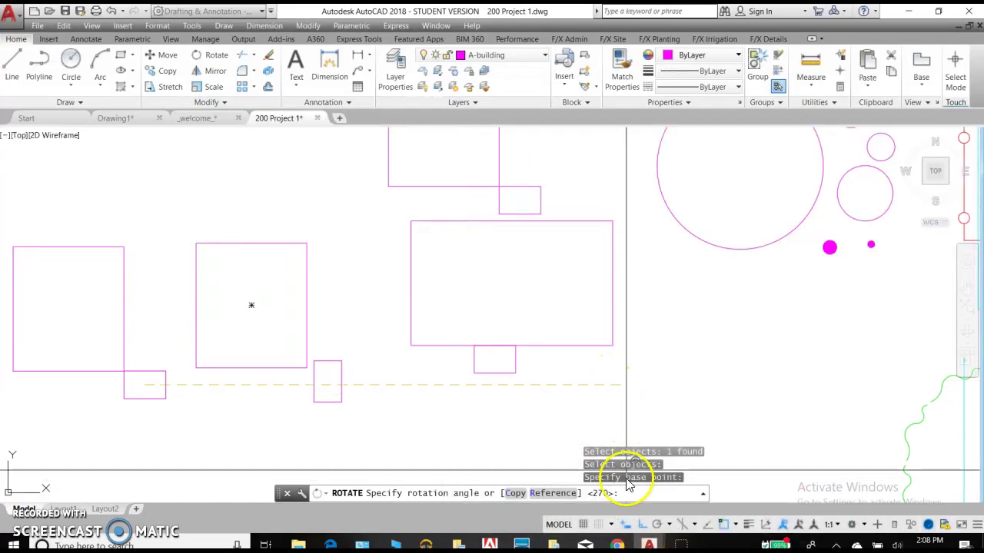
{"action": "left_click", "coordinate": [643, 528]}
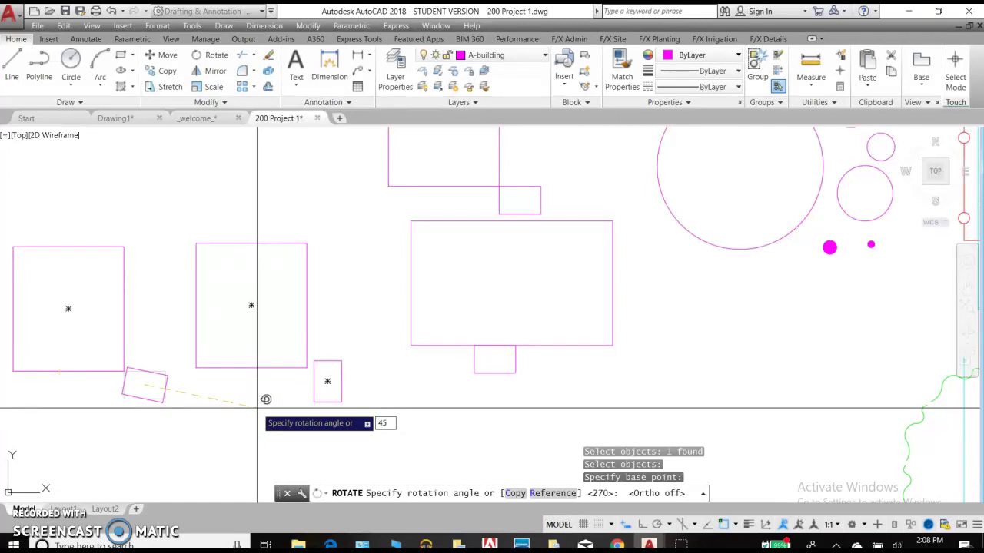
{"action": "key", "text": "Return"}
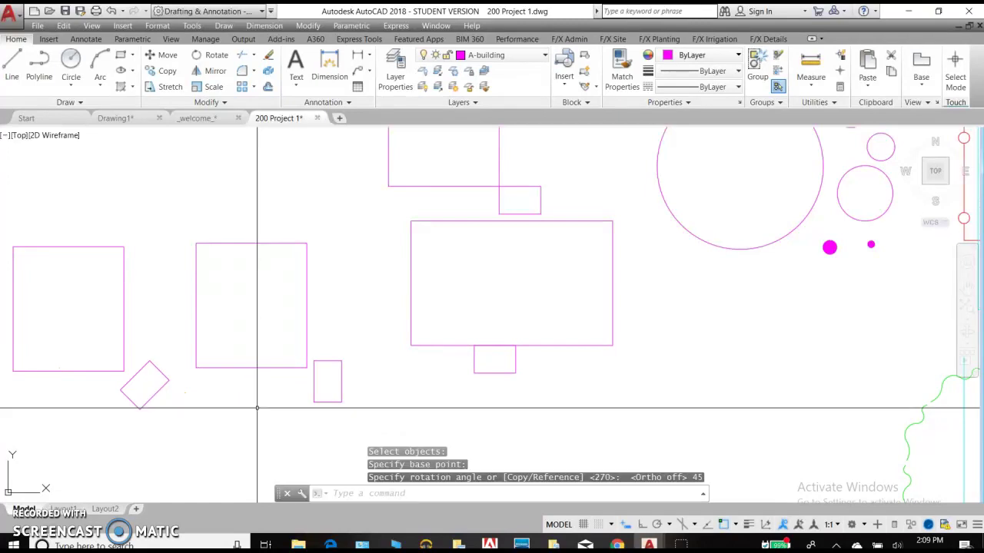
Step: Mirror the leftmost rectangle and its diamond about a vertical line through its top-left corner, keeping the source objects
{"action": "left_click", "coordinate": [212, 74]}
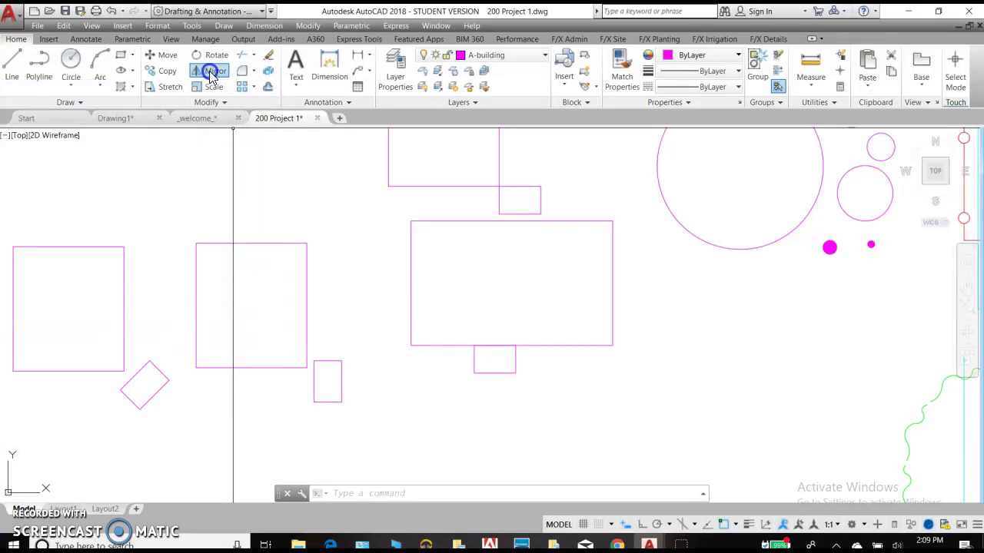
{"action": "scroll", "coordinate": [285, 251], "scroll_direction": "down", "scroll_amount": 2}
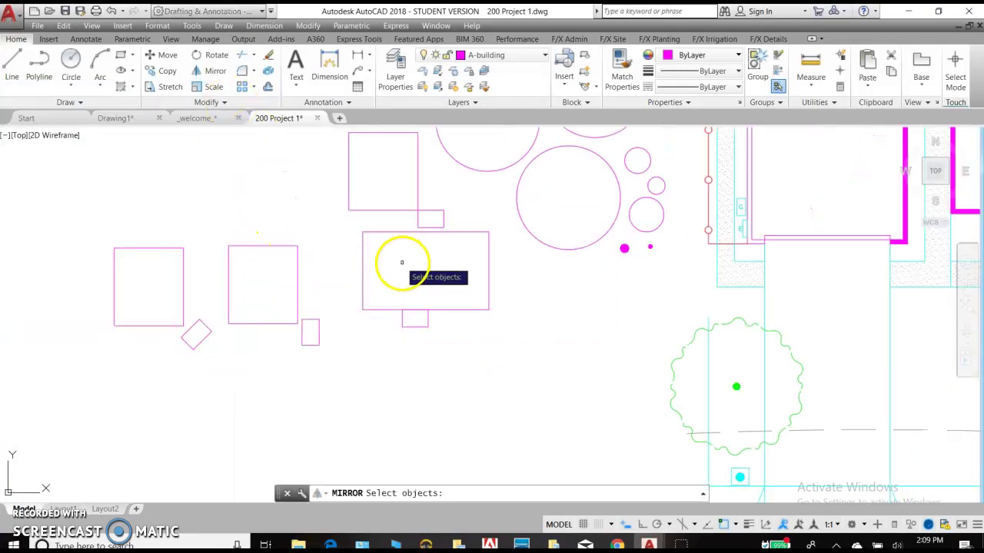
{"action": "mouse_move", "coordinate": [396, 263]}
{"action": "middle_mouse_down"}
{"action": "mouse_move", "coordinate": [487, 341]}
{"action": "mouse_move", "coordinate": [571, 298]}
{"action": "middle_mouse_up"}
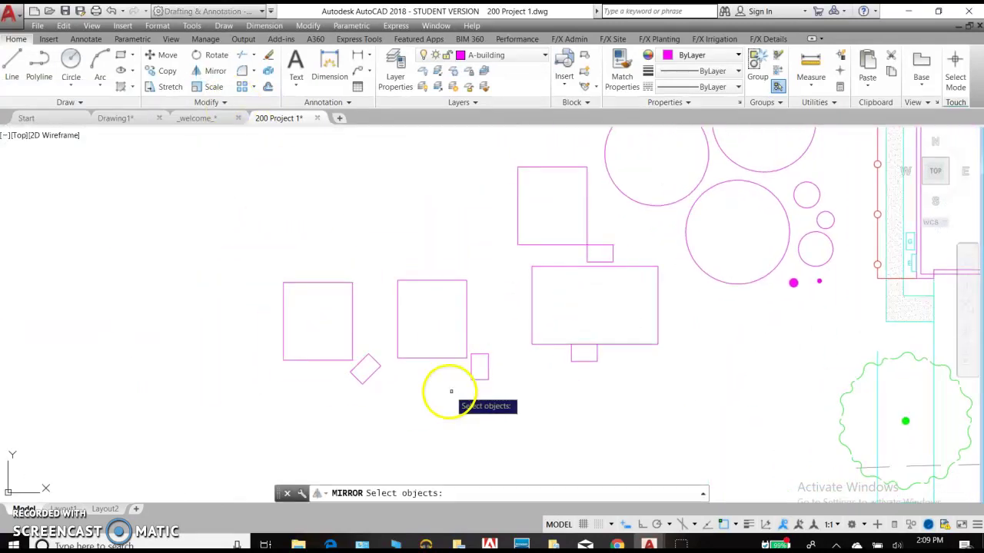
{"action": "left_click", "coordinate": [375, 392]}
{"action": "left_click", "coordinate": [315, 304]}
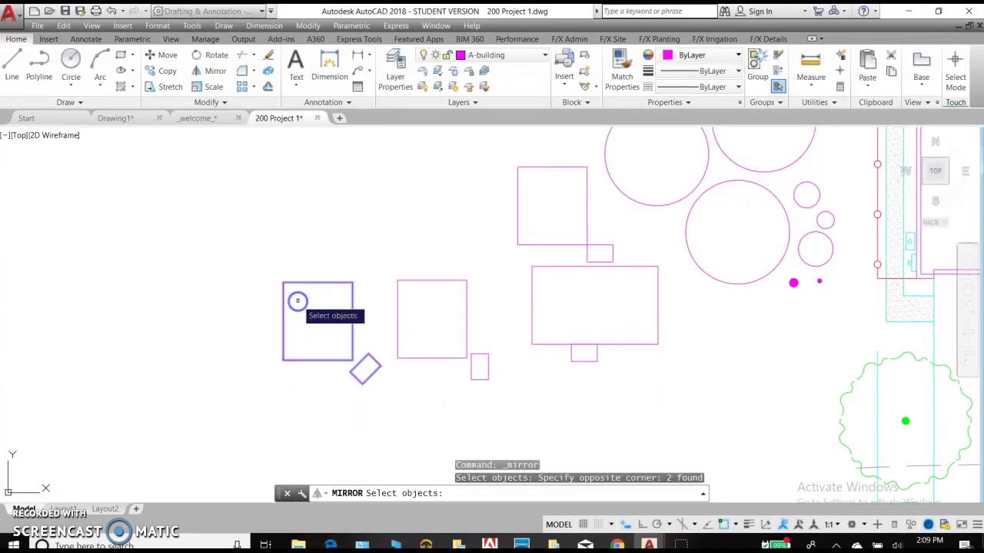
{"action": "right_click", "coordinate": [298, 300]}
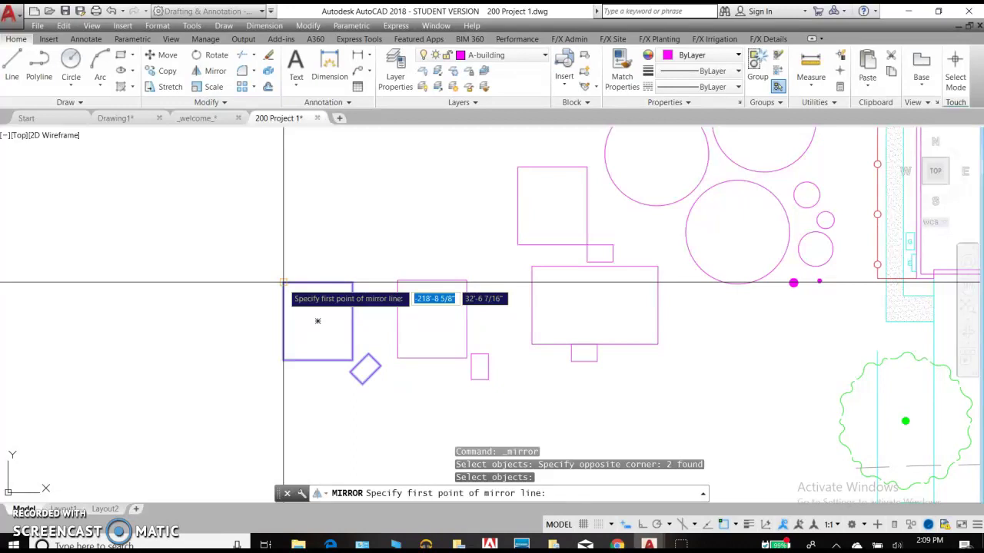
{"action": "left_click", "coordinate": [283, 283]}
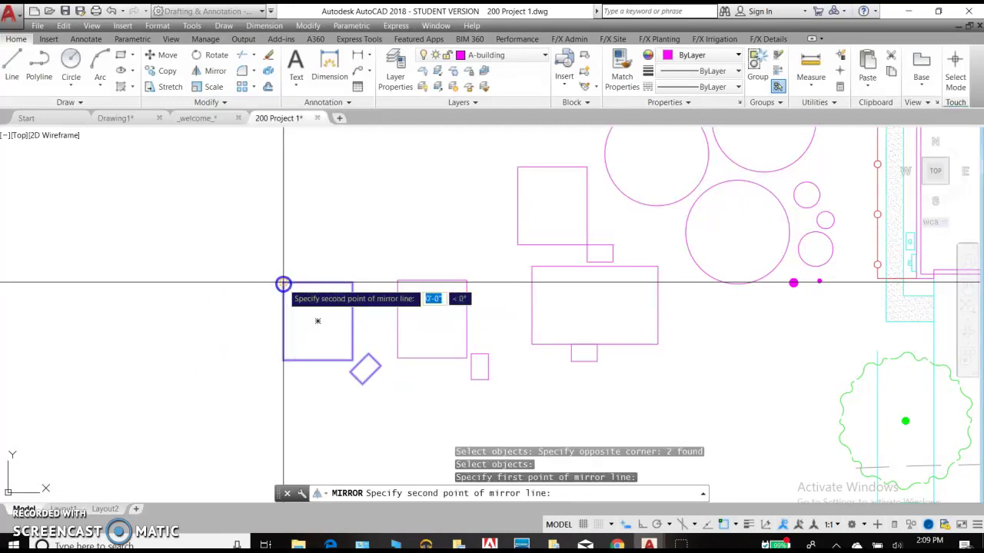
{"action": "left_click", "coordinate": [281, 359]}
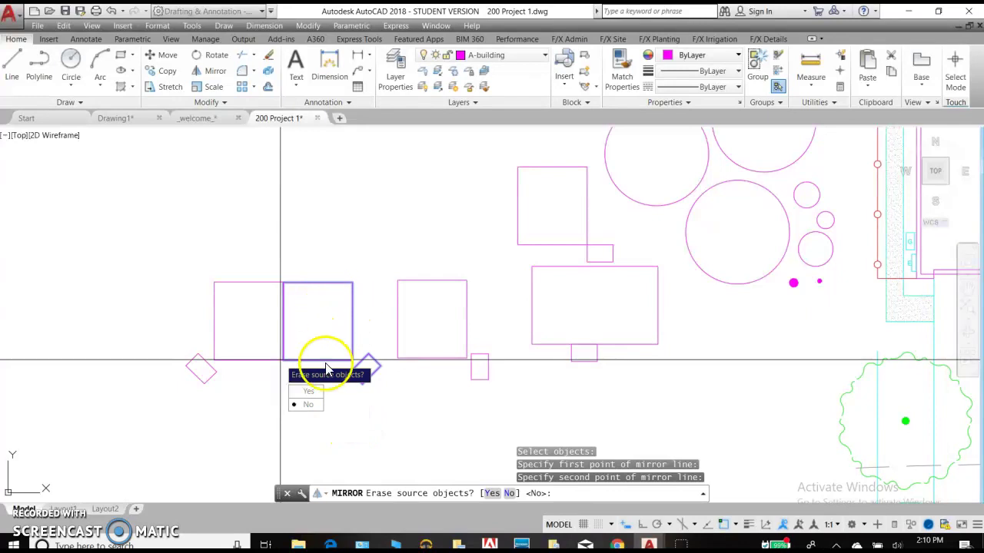
{"action": "left_click", "coordinate": [309, 406]}
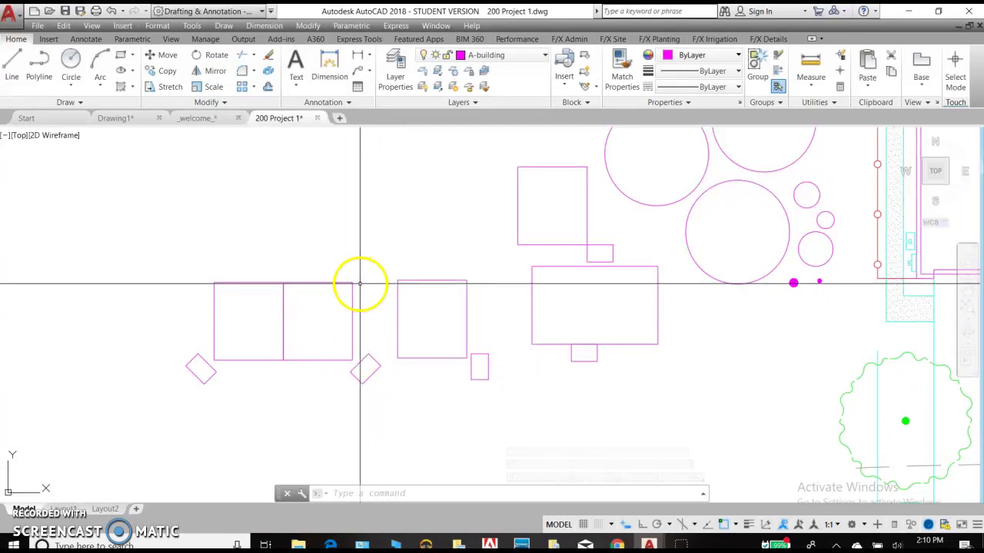
Step: Mirror the two rectangles and two diamonds upward across their top edge, keeping the originals
{"action": "left_click", "coordinate": [213, 71]}
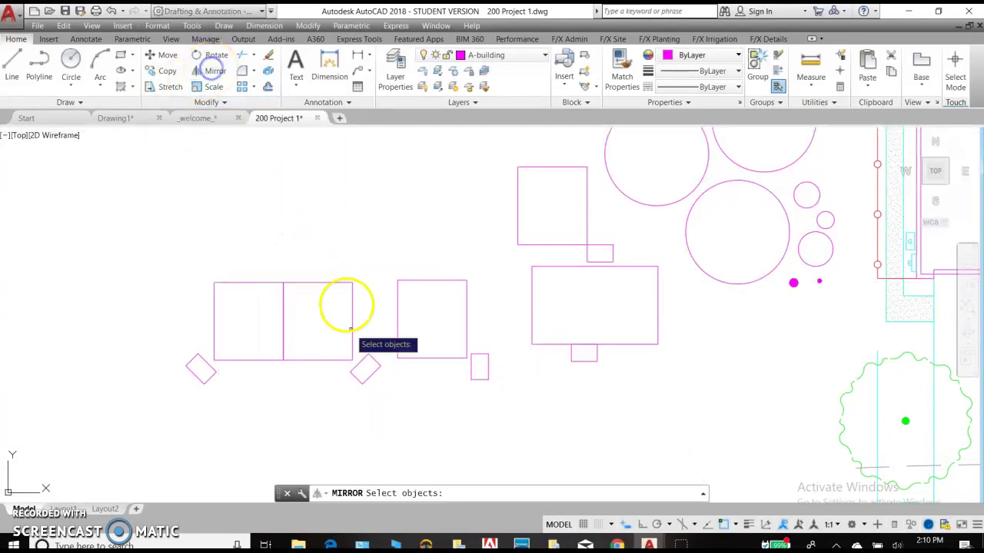
{"action": "left_click", "coordinate": [373, 395]}
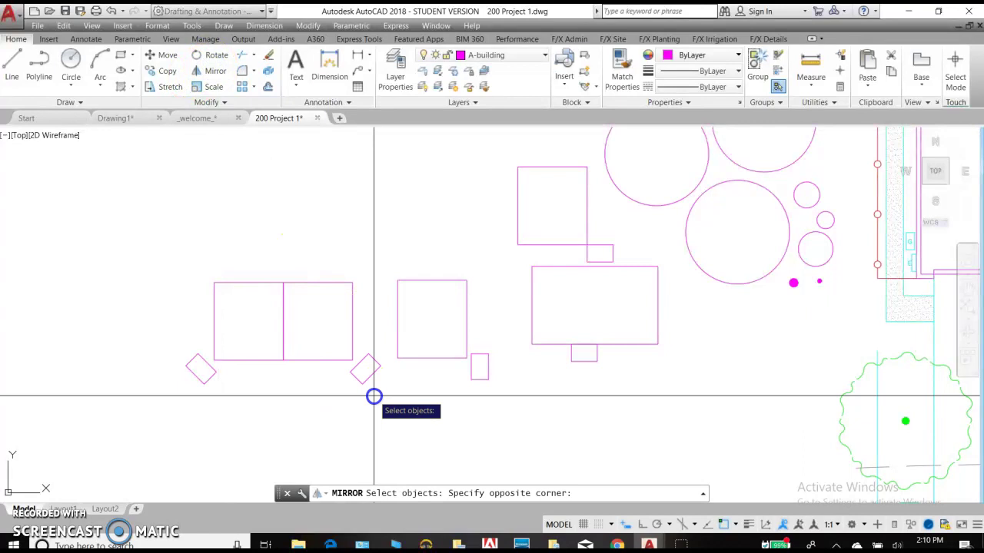
{"action": "left_click", "coordinate": [197, 334]}
{"action": "right_click", "coordinate": [196, 334]}
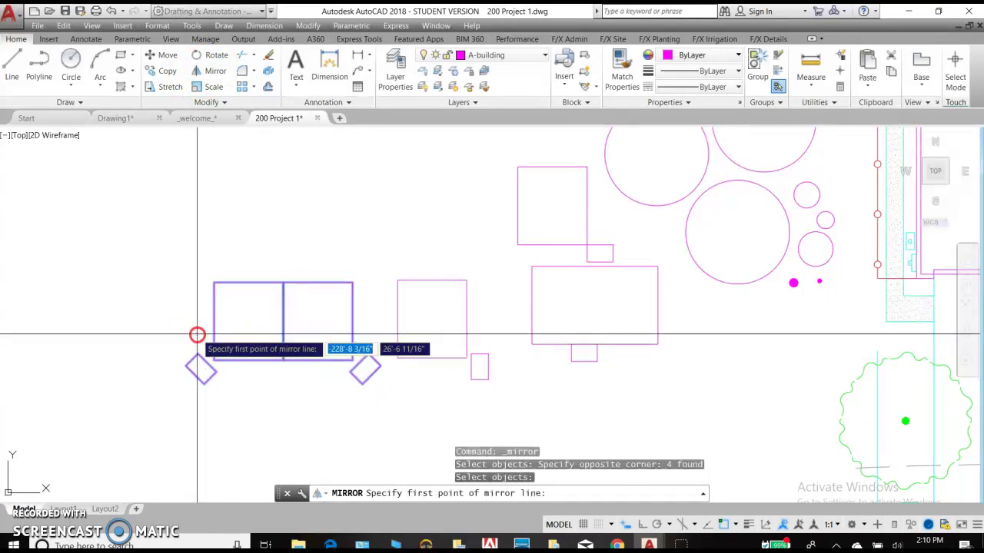
{"action": "left_click", "coordinate": [283, 283]}
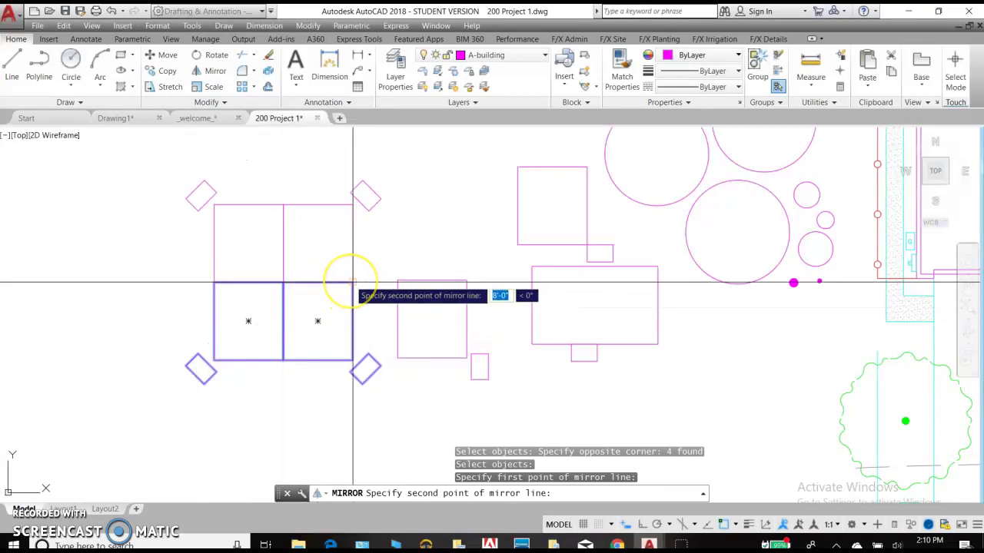
{"action": "left_click", "coordinate": [352, 283]}
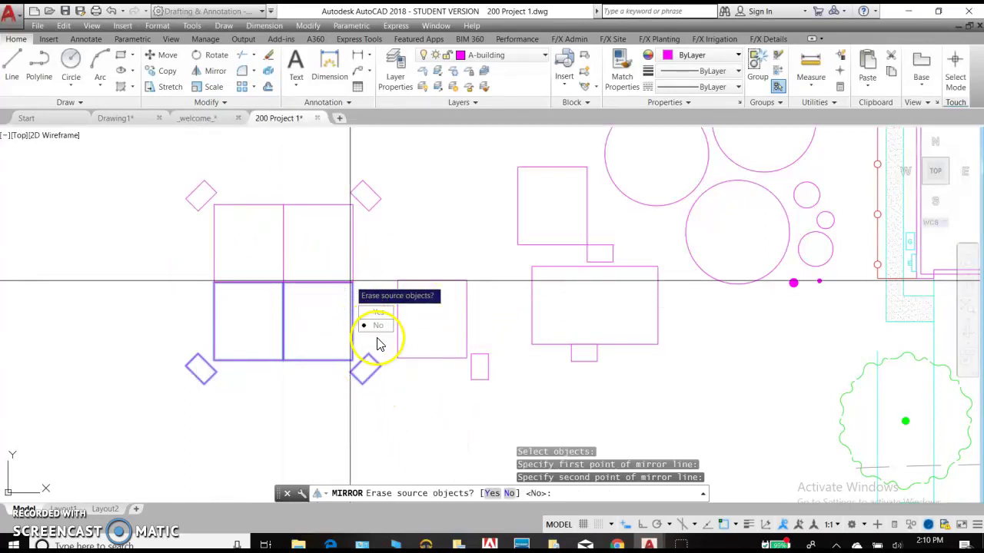
{"action": "type", "text": "N"}
{"action": "key", "text": "Return"}
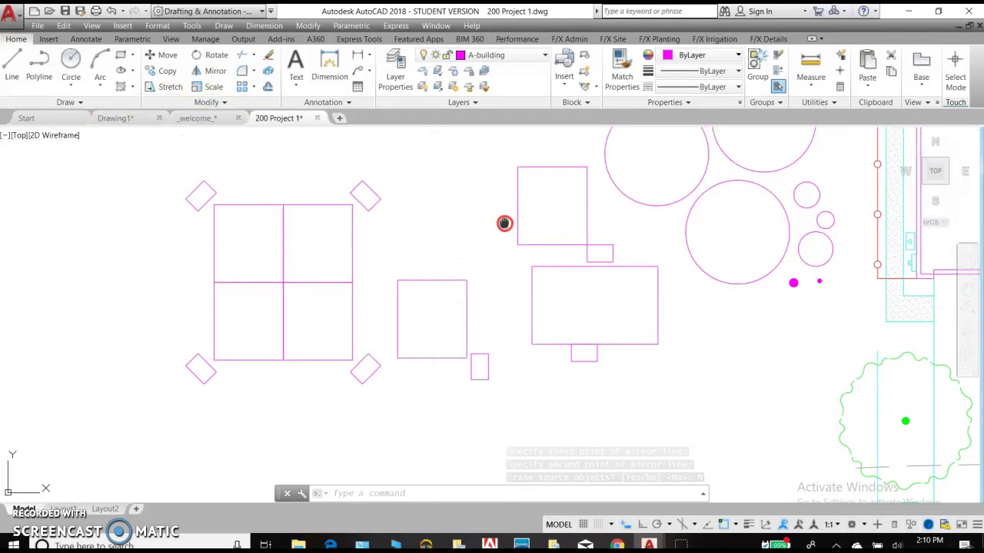
{"action": "mouse_move", "coordinate": [502, 222]}
{"action": "middle_mouse_down"}
{"action": "mouse_move", "coordinate": [451, 254]}
{"action": "mouse_move", "coordinate": [445, 273]}
{"action": "middle_mouse_up"}
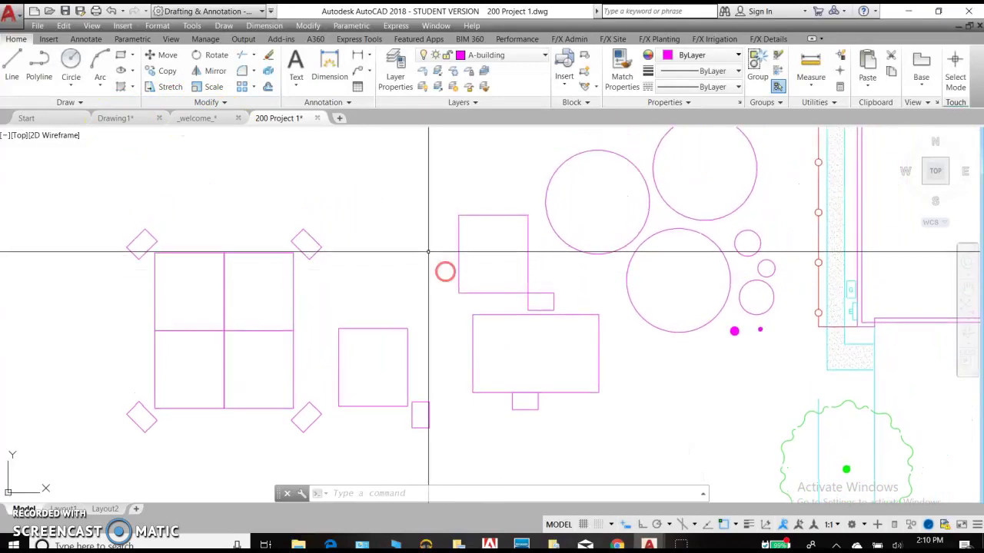
Step: Scale the small rectangle beside the middle square by a factor of 2 from a base point on it
{"action": "left_click", "coordinate": [204, 91]}
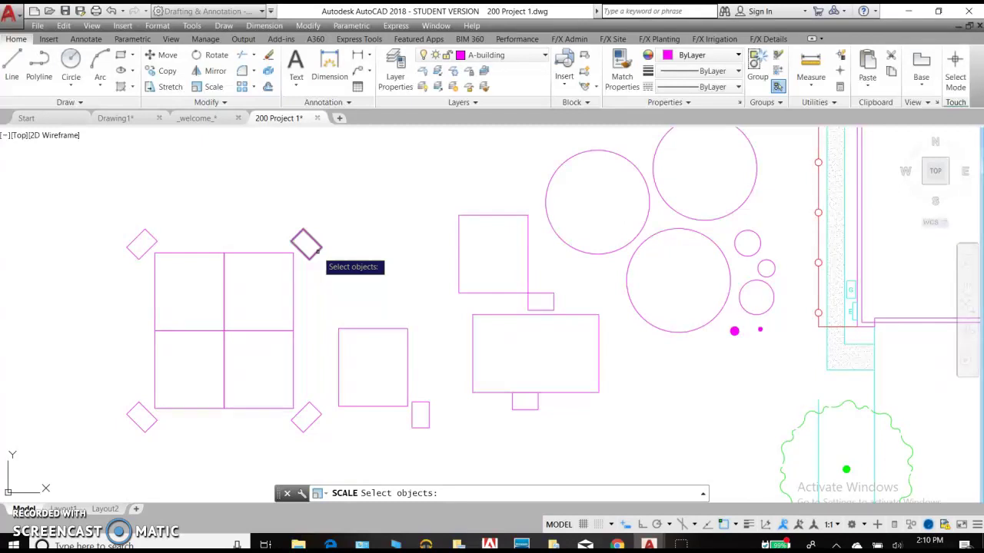
{"action": "scroll", "coordinate": [316, 251], "scroll_direction": "up", "scroll_amount": 2}
{"action": "mouse_move", "coordinate": [402, 314]}
{"action": "middle_mouse_down"}
{"action": "mouse_move", "coordinate": [409, 230]}
{"action": "mouse_move", "coordinate": [400, 182]}
{"action": "middle_mouse_up"}
{"action": "left_click", "coordinate": [492, 397]}
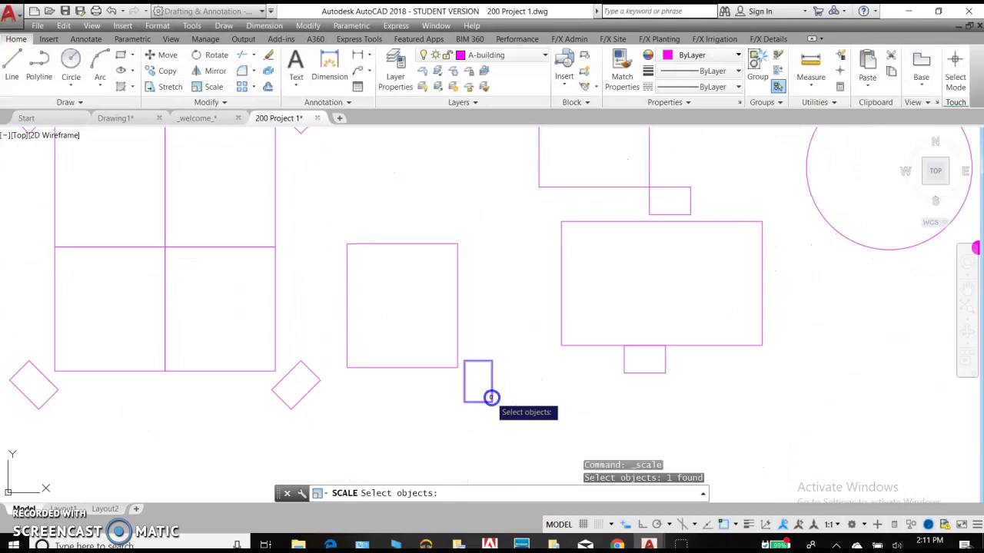
{"action": "key", "text": "Return"}
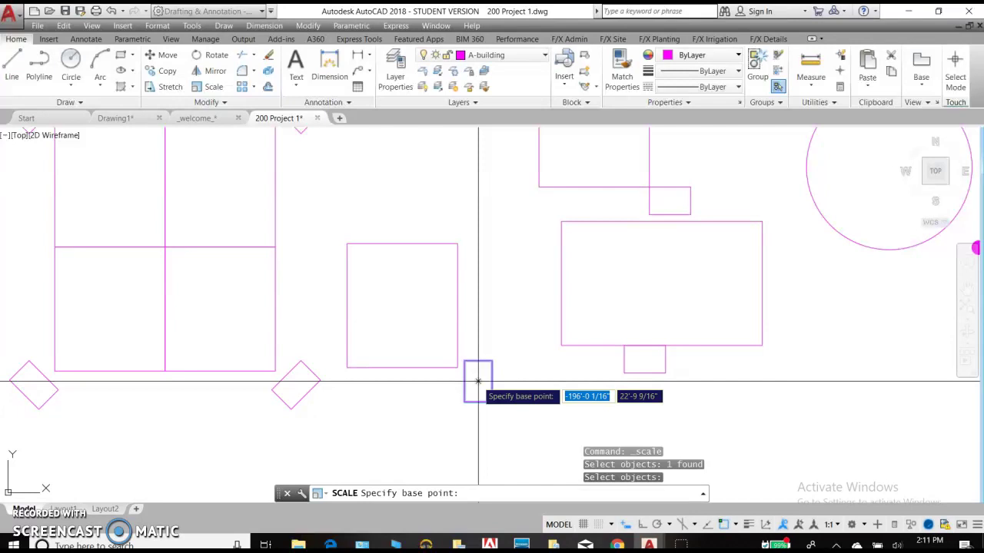
{"action": "left_click", "coordinate": [478, 381]}
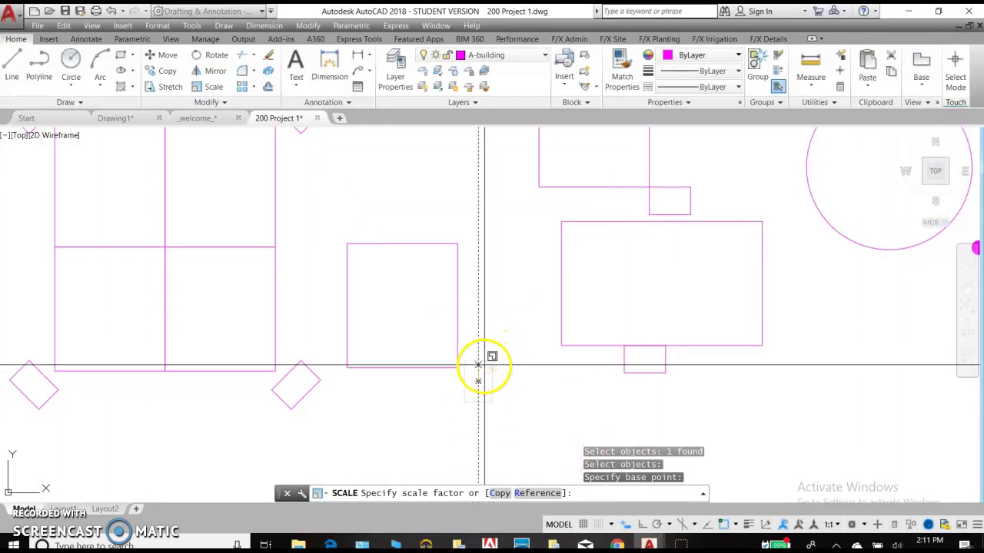
{"action": "scroll", "coordinate": [501, 361], "scroll_direction": "down", "scroll_amount": 5}
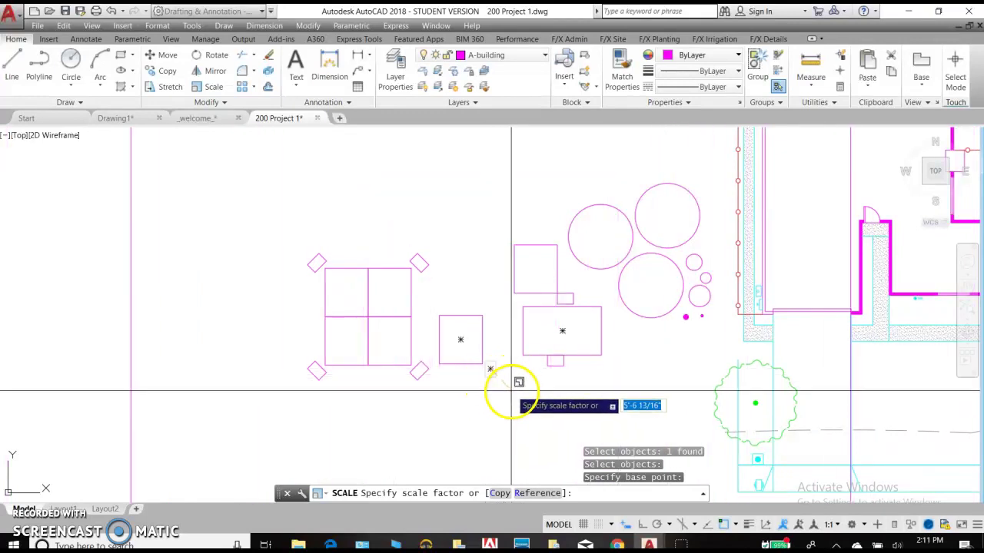
{"action": "scroll", "coordinate": [511, 388], "scroll_direction": "up", "scroll_amount": 3}
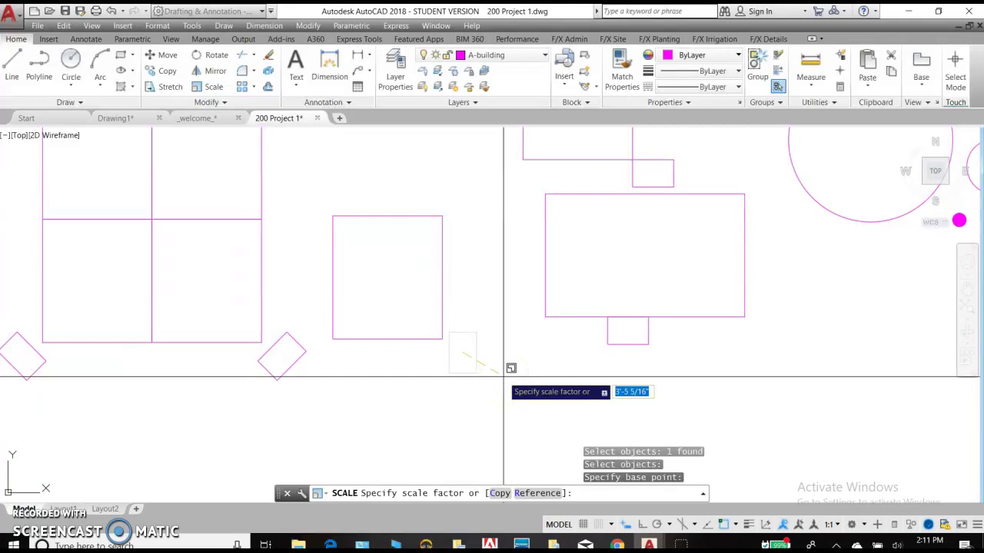
{"action": "key", "text": "Return"}
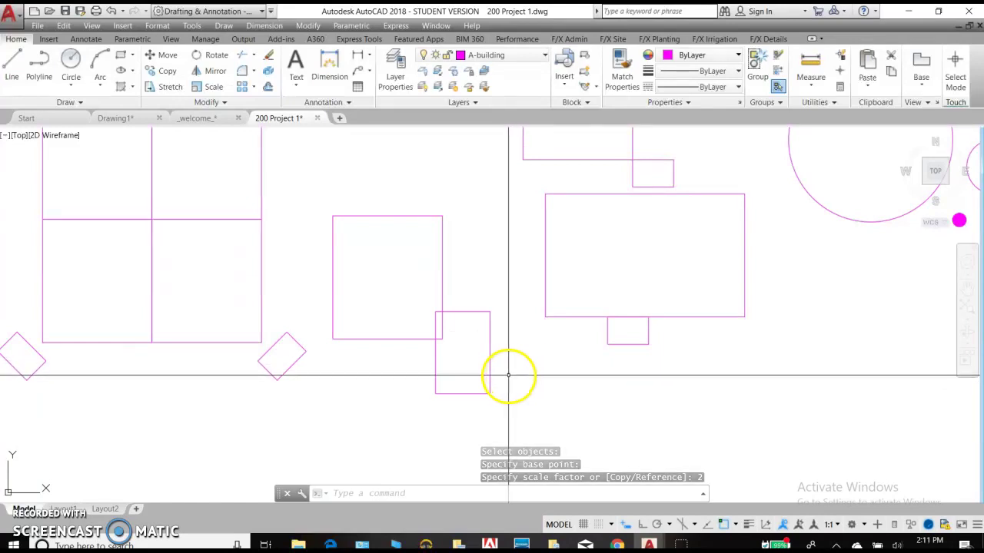
Step: Scale the enlarged tall rectangle by 1.5 from a base point inside it
{"action": "left_click", "coordinate": [209, 87]}
{"action": "left_click", "coordinate": [476, 311]}
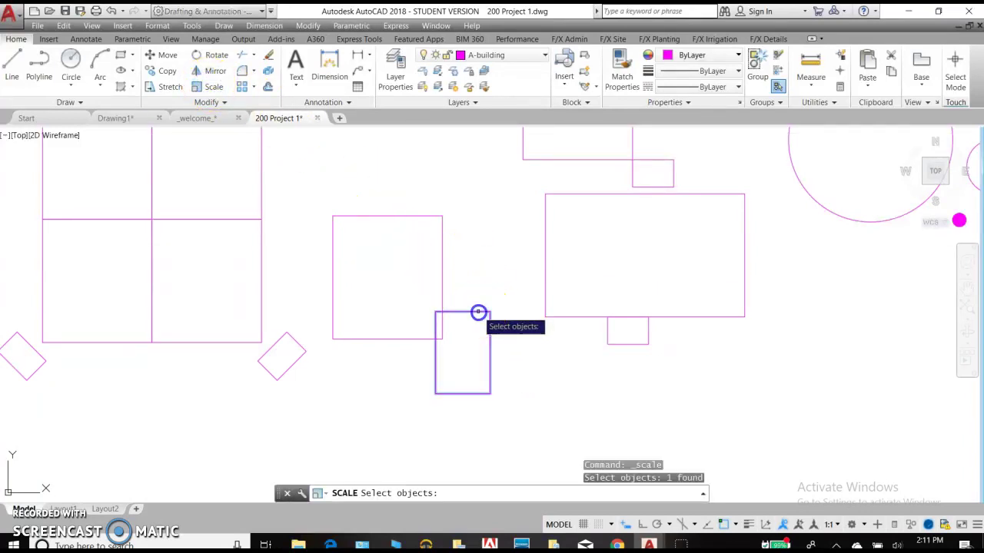
{"action": "key", "text": "Return"}
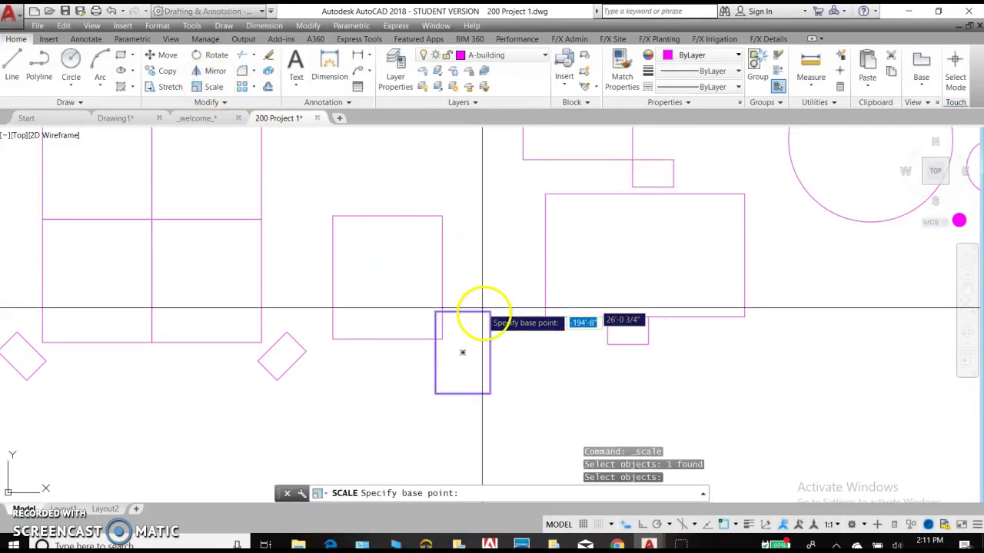
{"action": "left_click", "coordinate": [462, 352]}
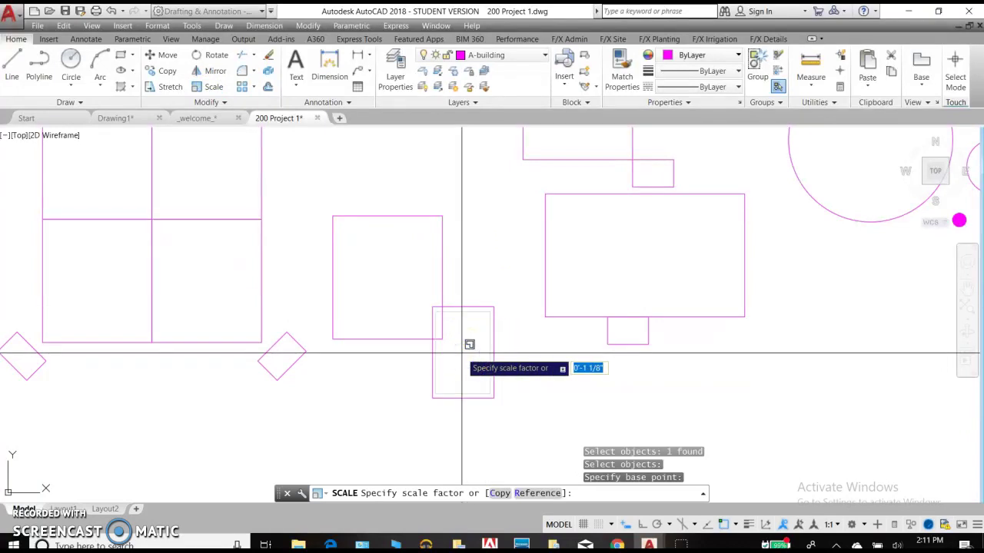
{"action": "type", "text": "1.5"}
{"action": "key", "text": "Return"}
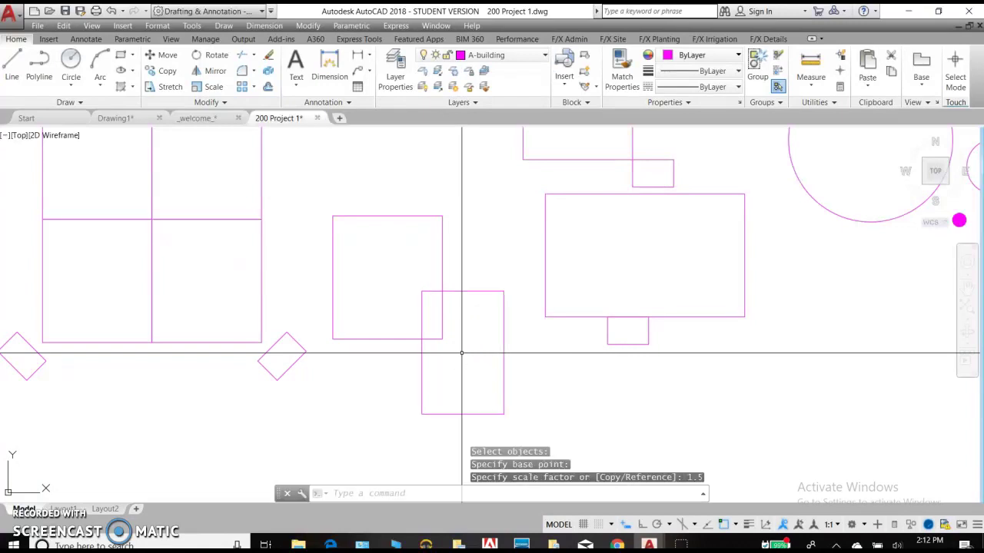